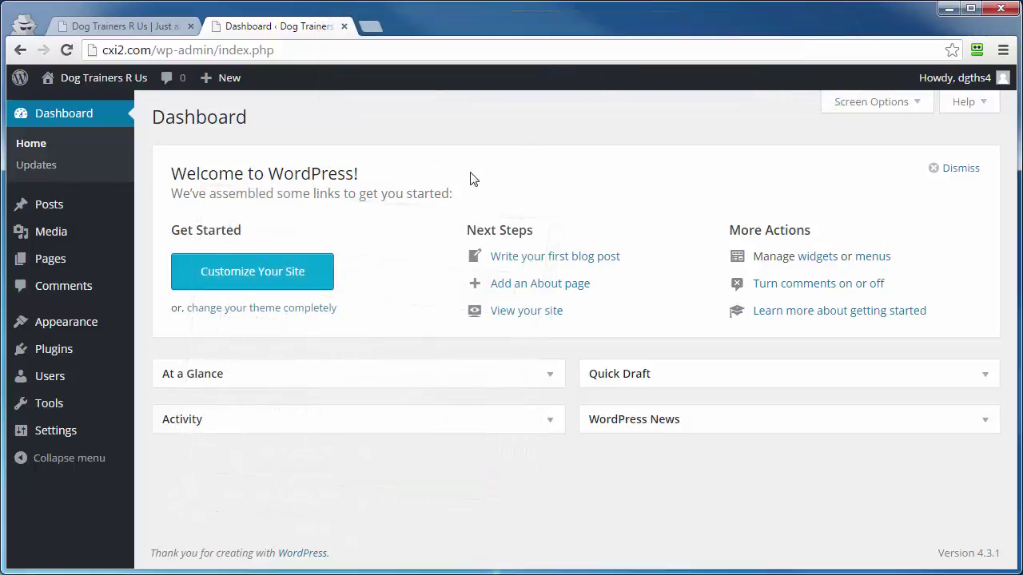
Step: Go to the list of all pages, open the quick edit fields of Sample Page, and cancel them
mouse_move(50, 266)
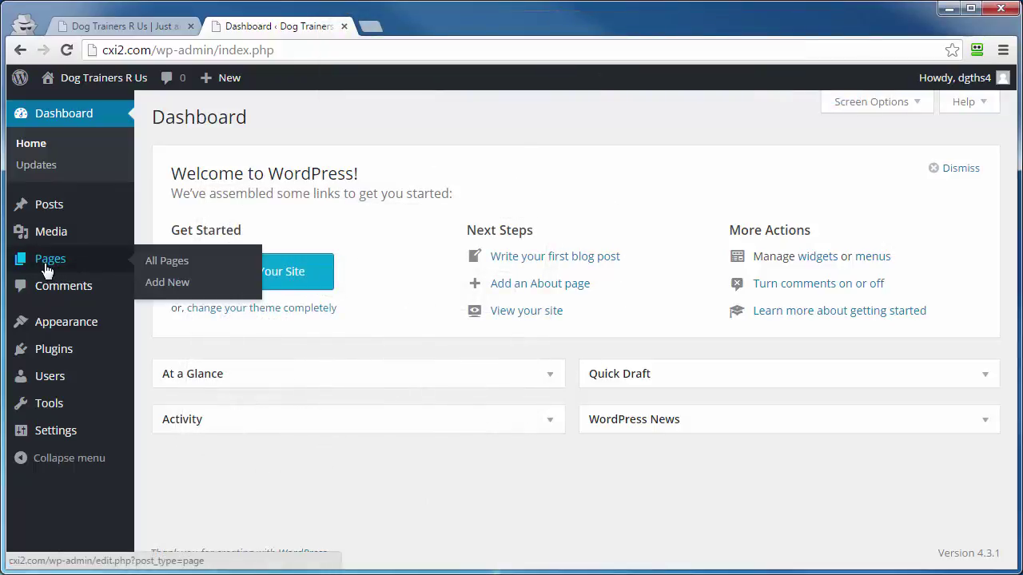
left_click(49, 267)
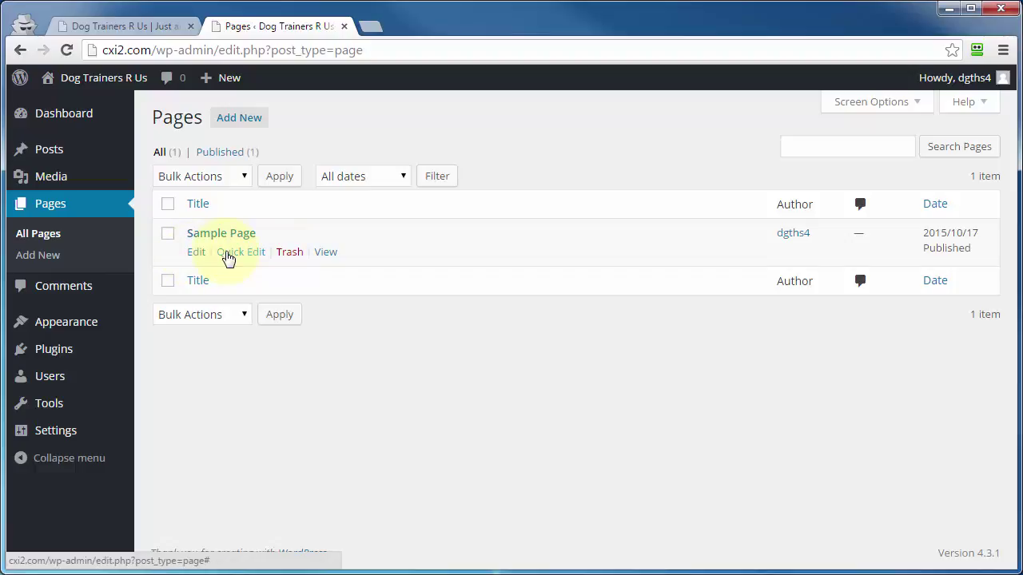
left_click(237, 254)
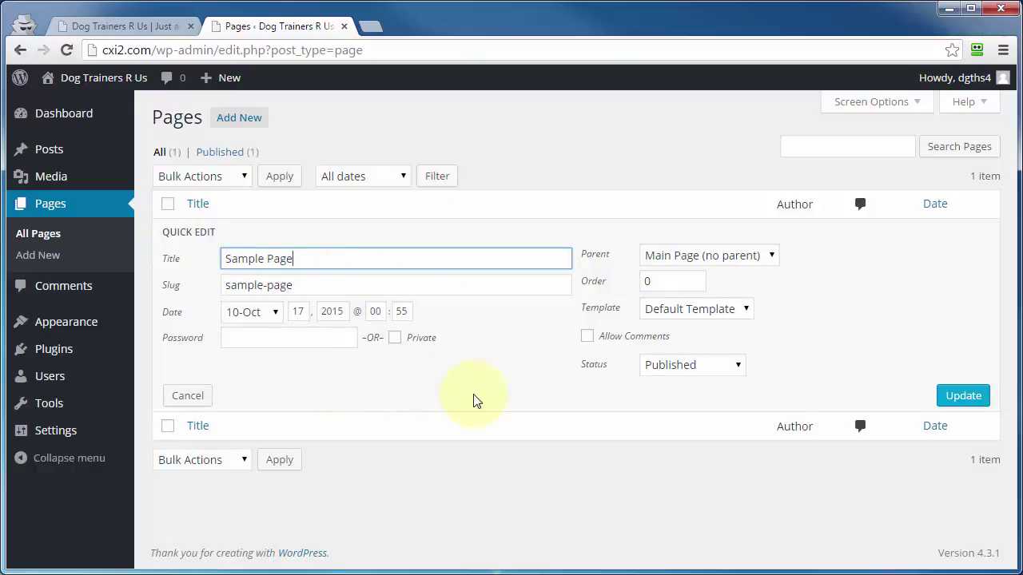
key("Escape")
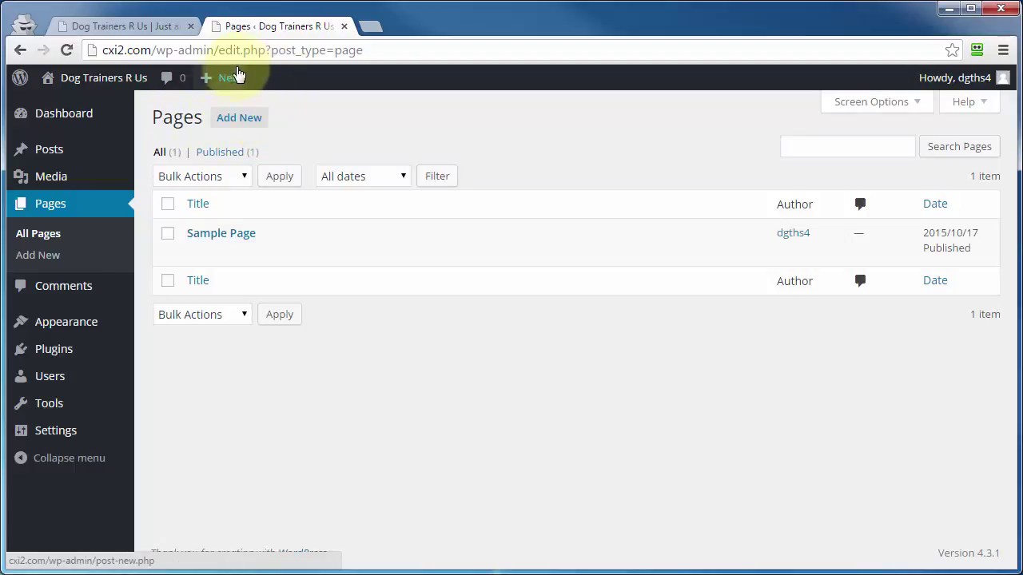
Step: Create a new page titled "Setting Up A WordPress Membership Site"
mouse_move(217, 78)
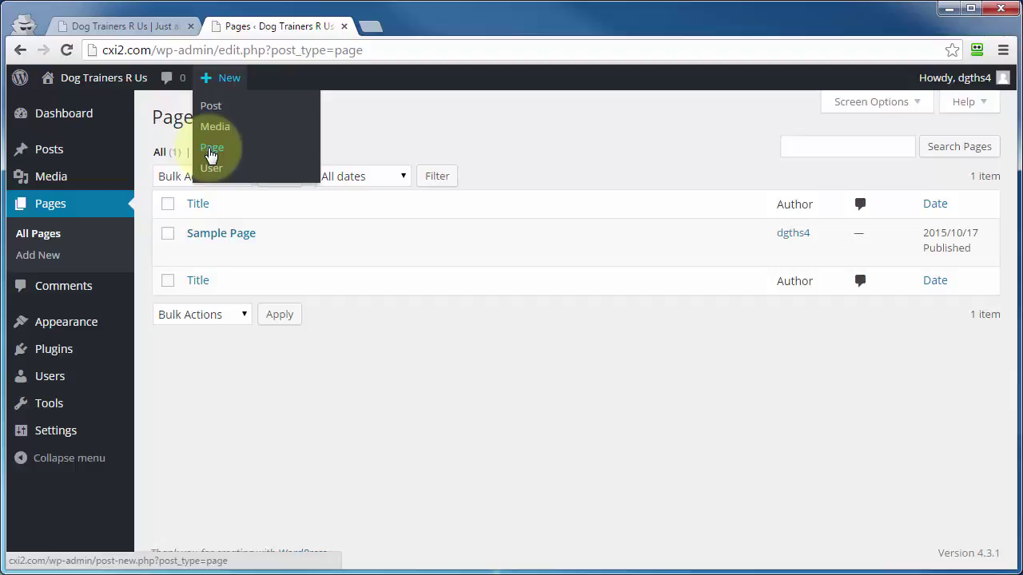
left_click(211, 152)
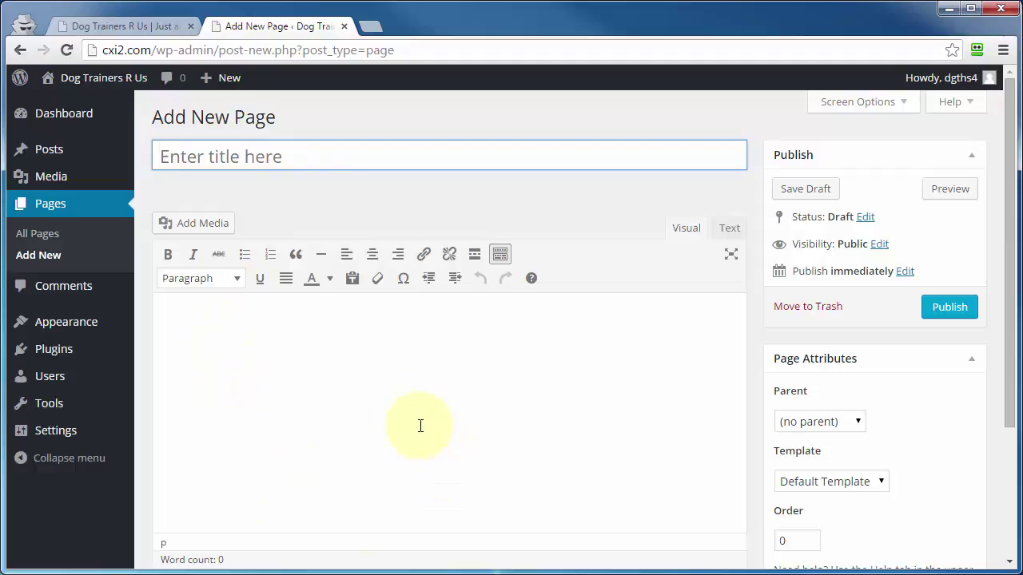
type("Setting Up A WordPress Membership Site")
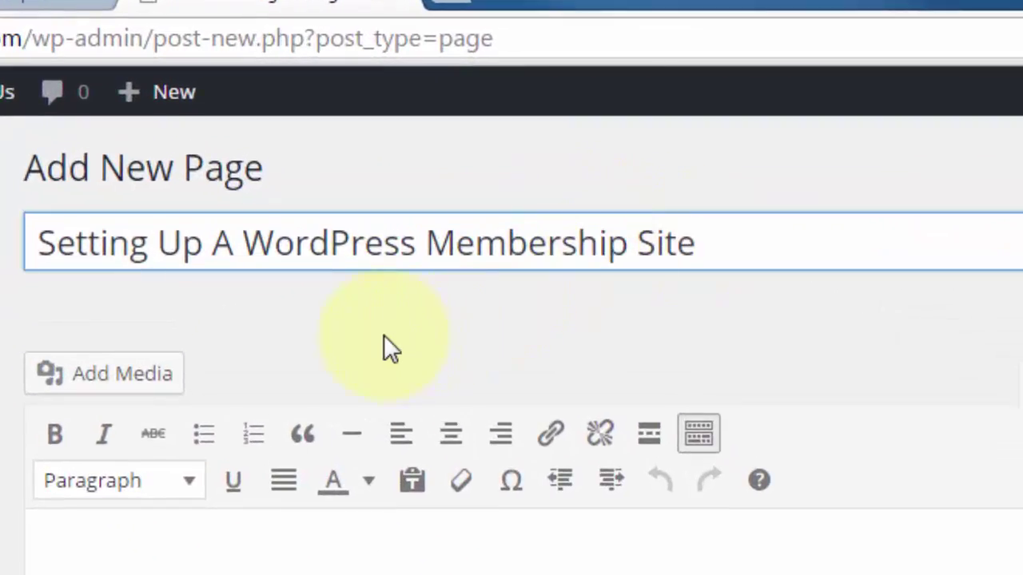
left_click(708, 336)
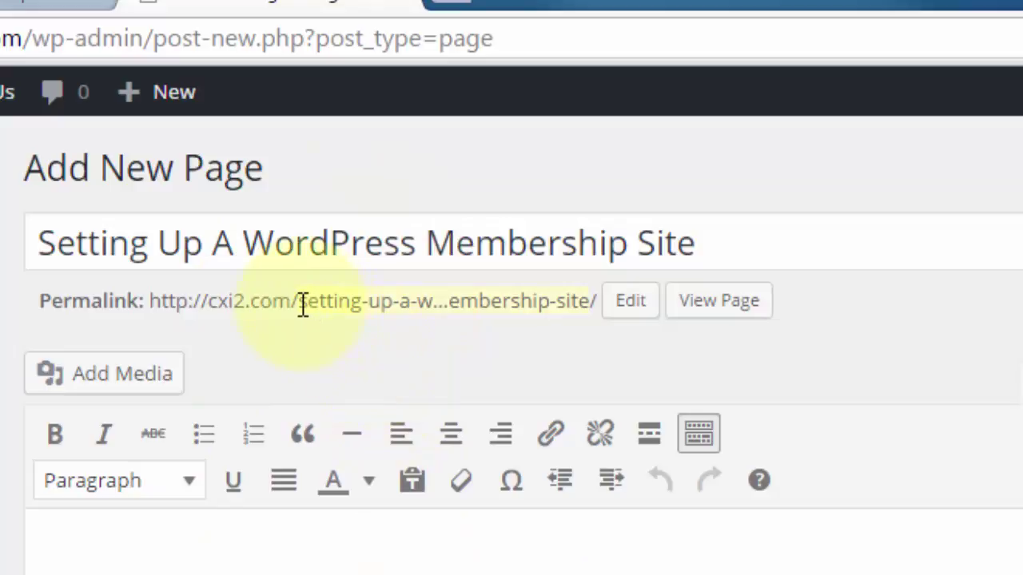
Step: Open the page's permalink slug for editing and cancel the edit
left_click_drag(303, 306, 598, 297)
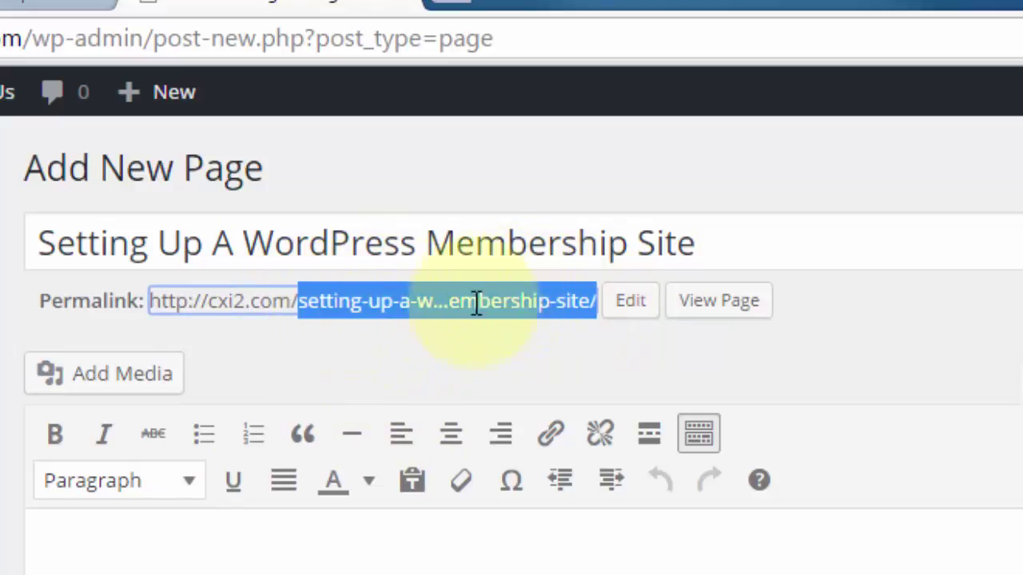
left_click(642, 312)
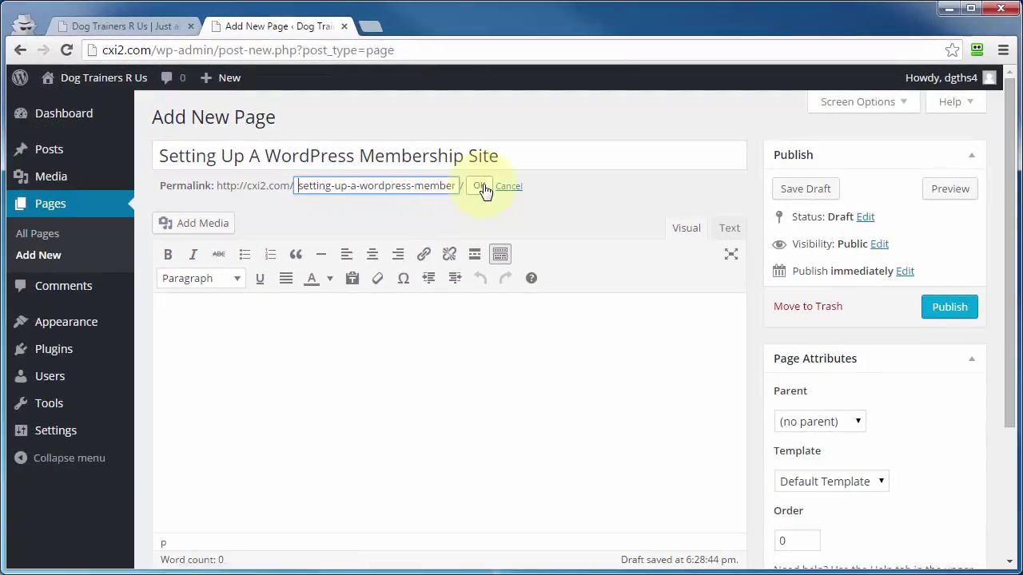
left_click(517, 210)
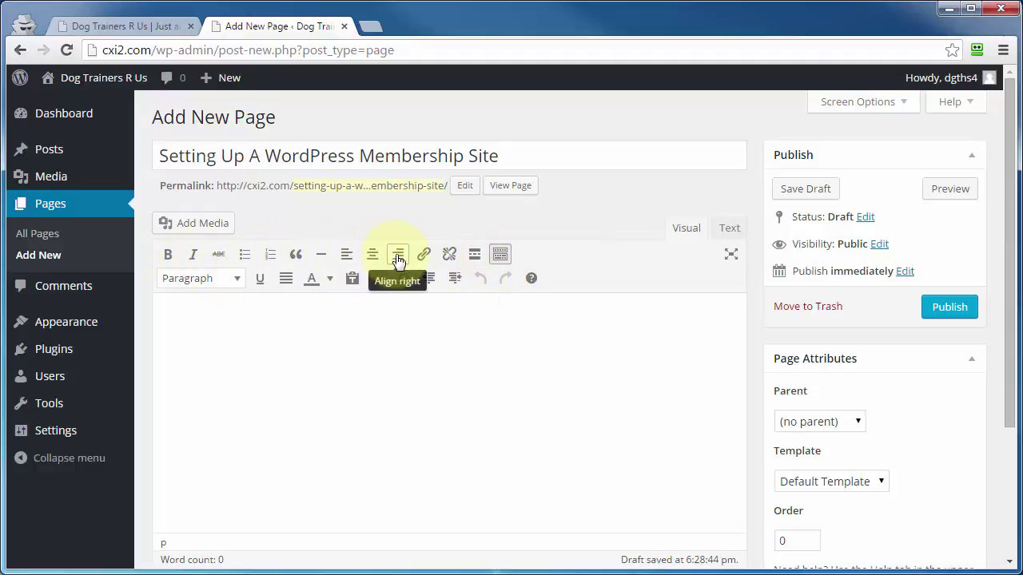
Step: Hide and restore the editor's second row of formatting tools, and view the Text editing mode before returning to Visual
left_click(500, 255)
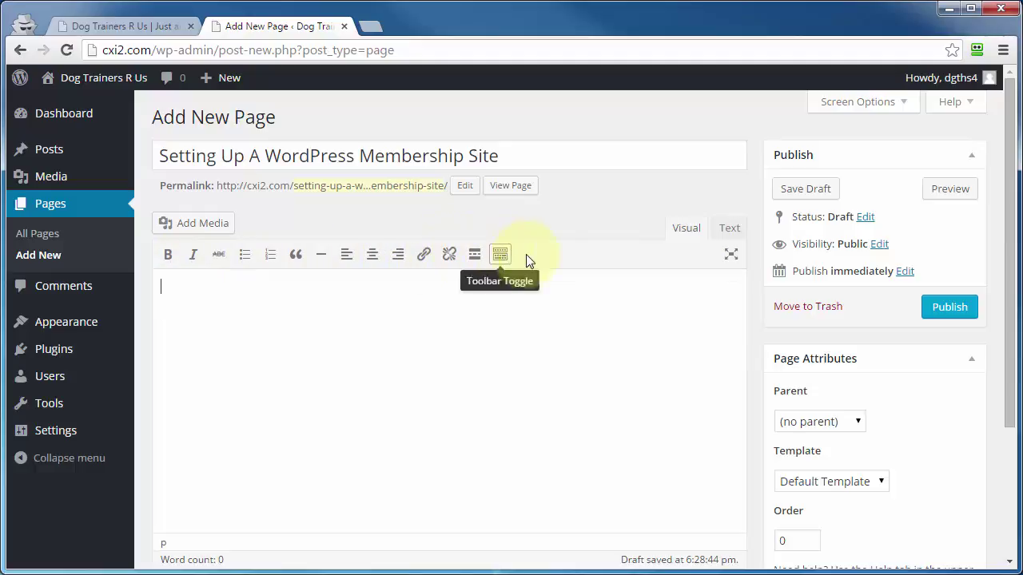
left_click(500, 258)
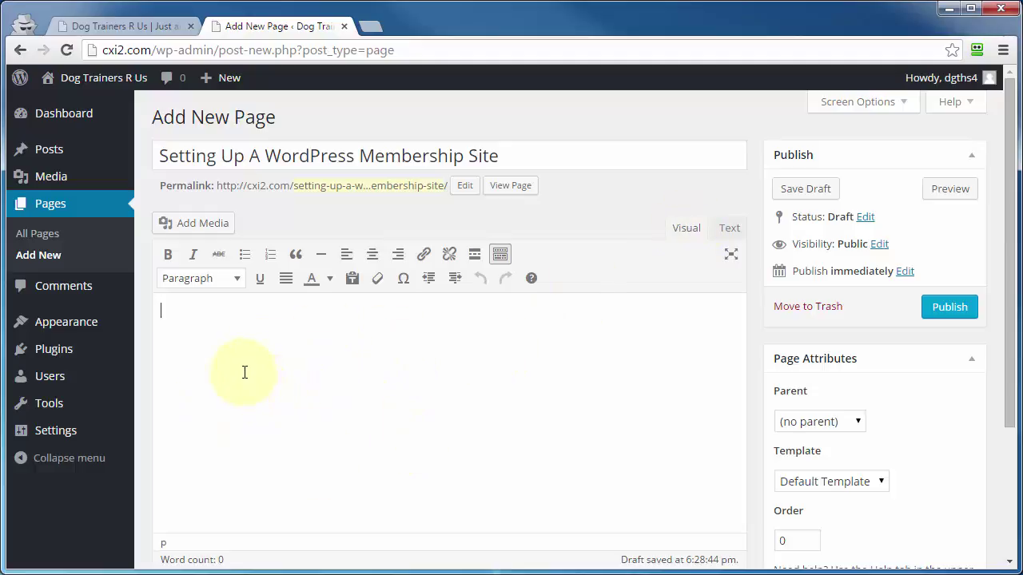
left_click(730, 229)
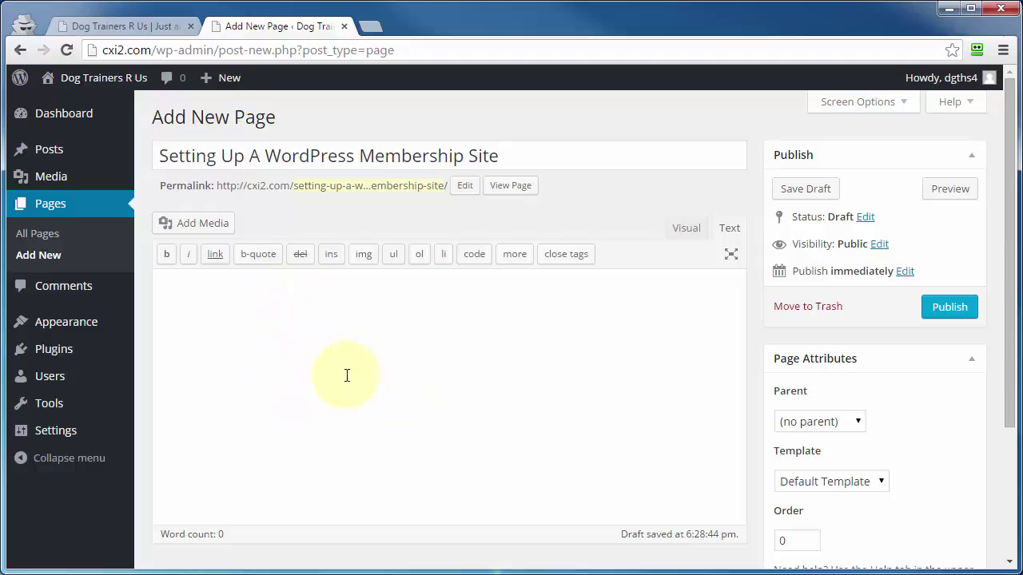
left_click(686, 229)
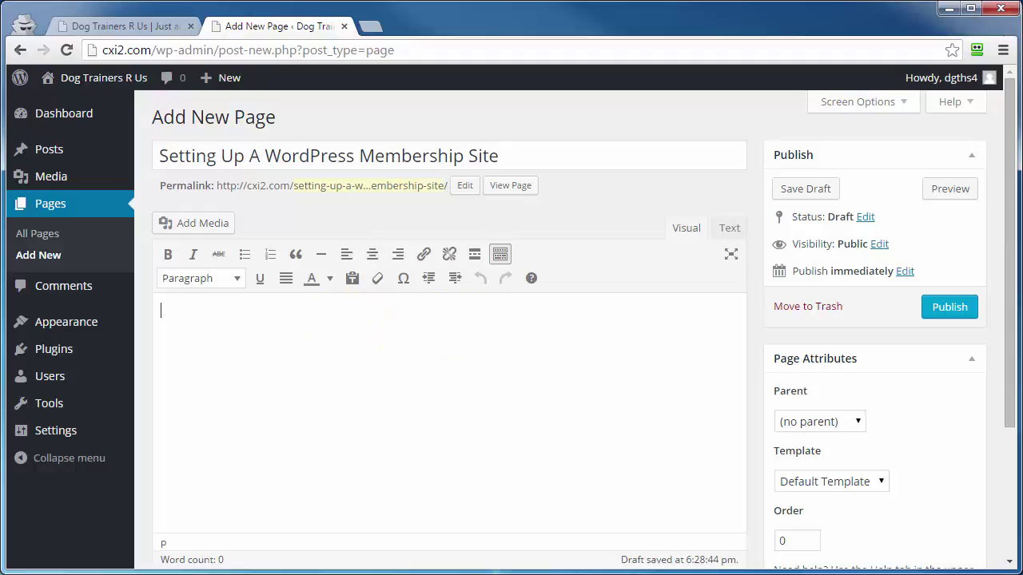
Step: Switch to the Word document and copy the three paragraphs below its title, from "Setting up a" to "profits to your business."
left_click_drag(1022, 136, 471, 34)
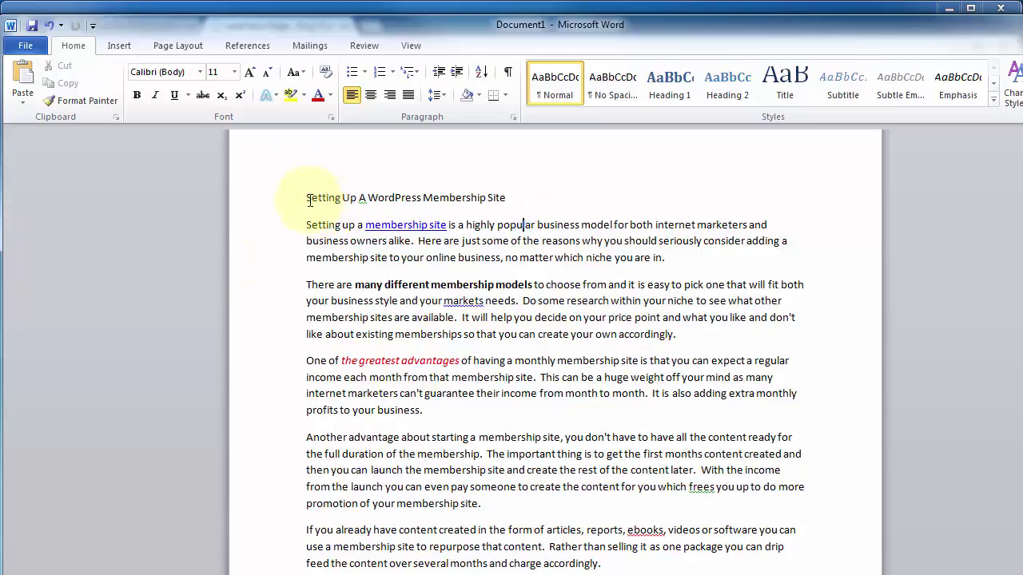
left_click_drag(307, 225, 447, 407)
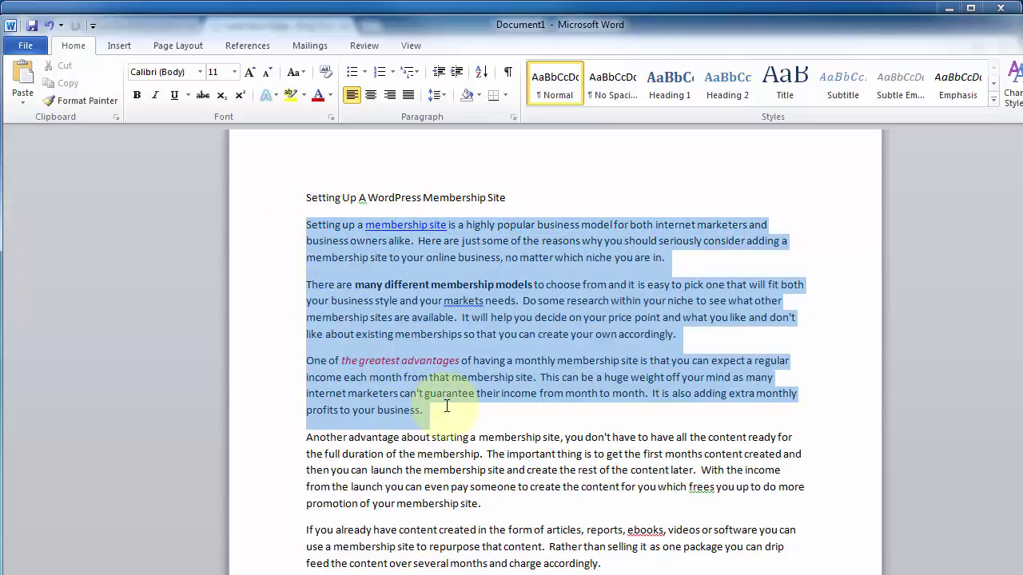
right_click(426, 388)
left_click(476, 417)
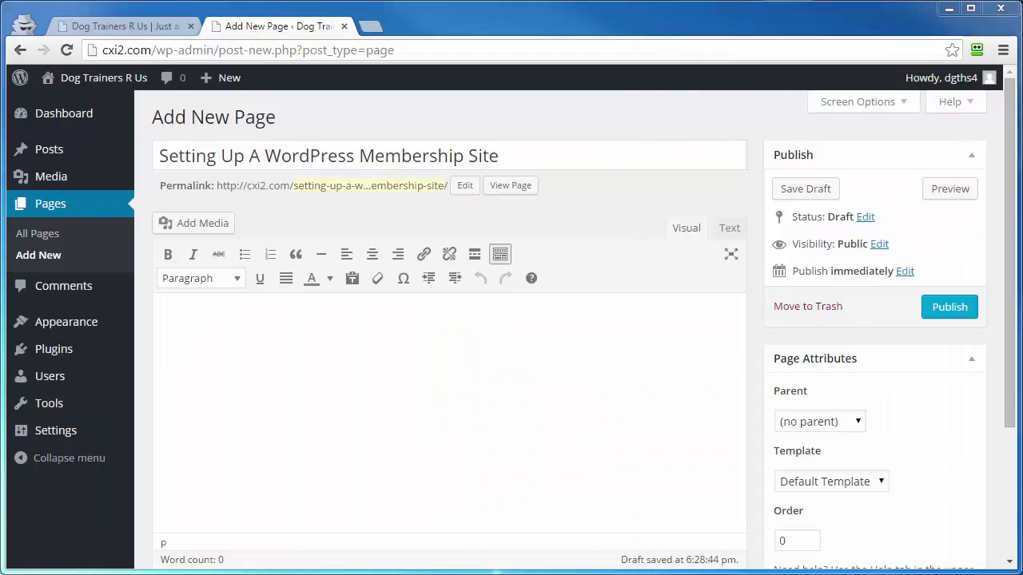
Step: Switch back to the new WordPress page, paste the copied paragraphs with formatting into the body, and cut them out again
left_click(292, 378)
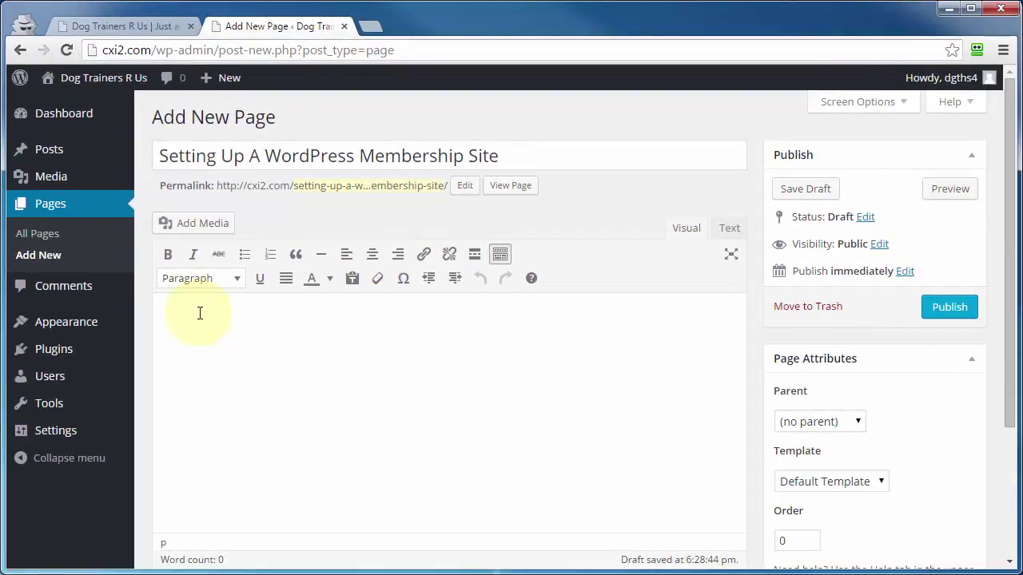
key("ctrl+v")
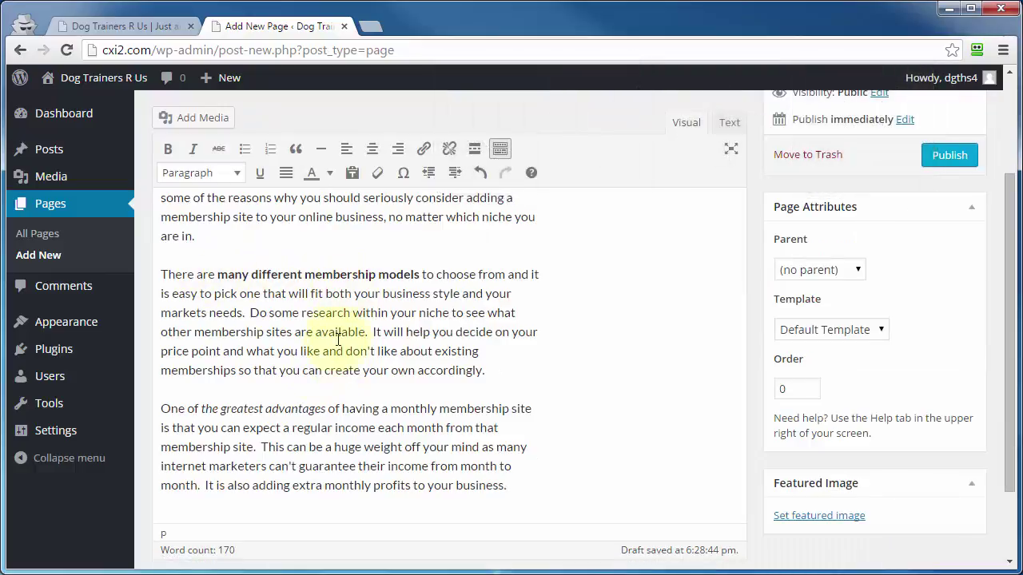
scroll(225, 406, "down", 1)
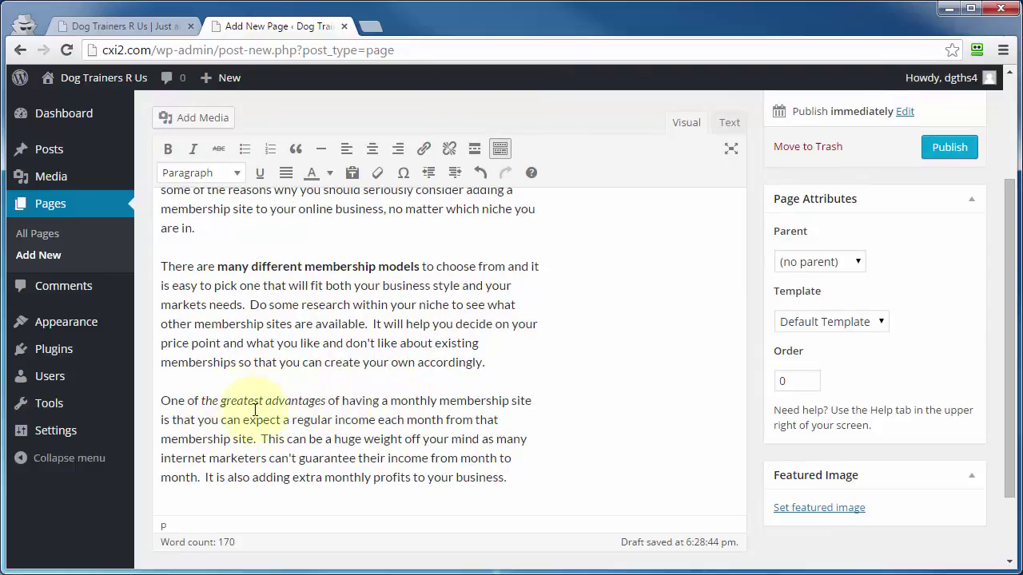
scroll(340, 436, "up", 2)
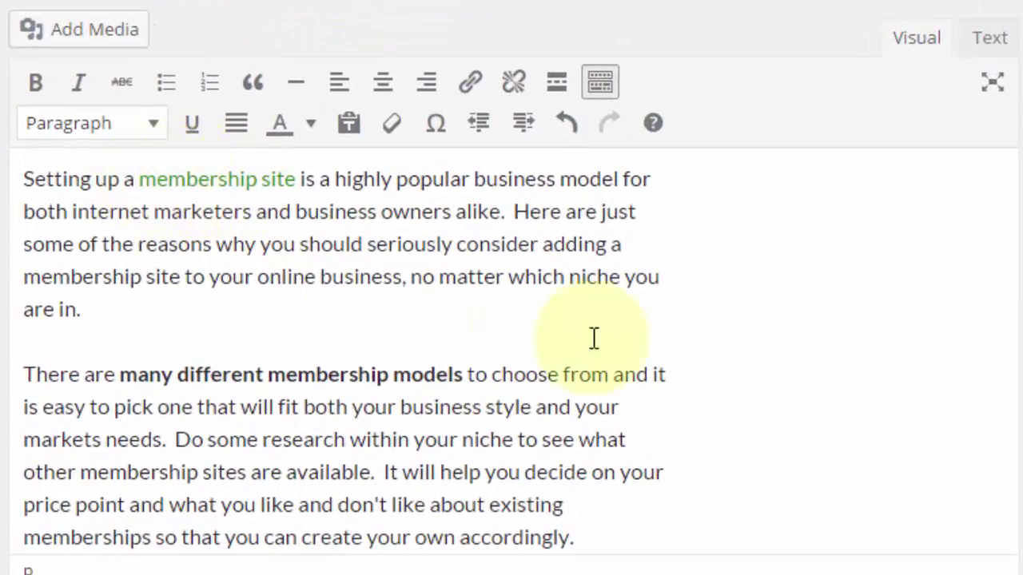
left_click(991, 40)
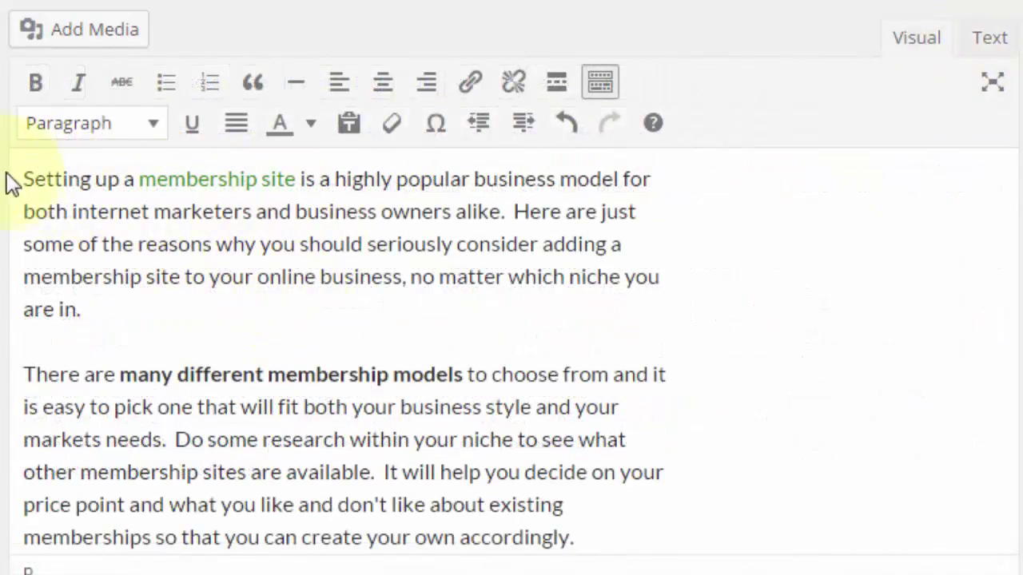
left_click_drag(26, 178, 737, 319)
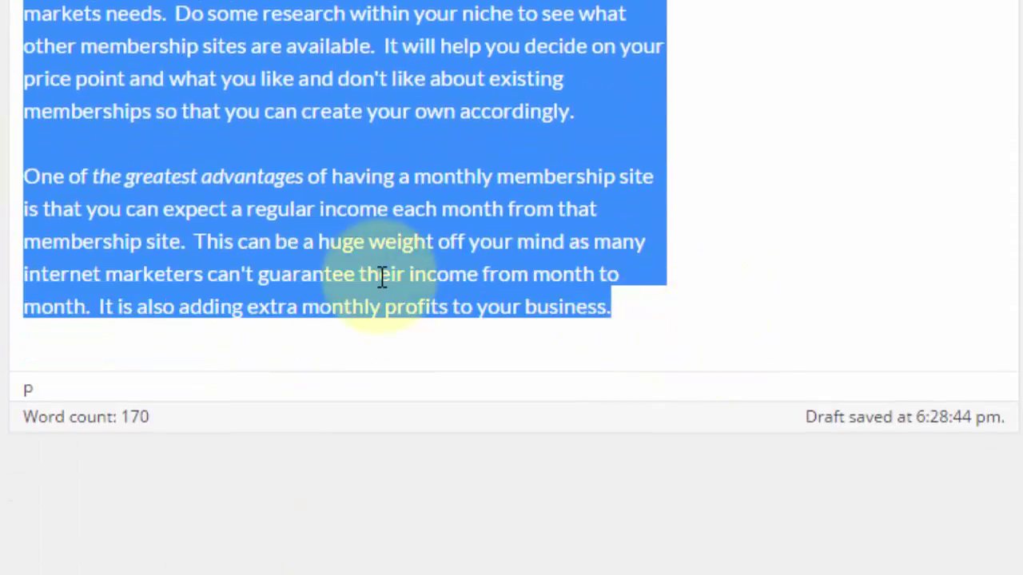
key("ctrl+x")
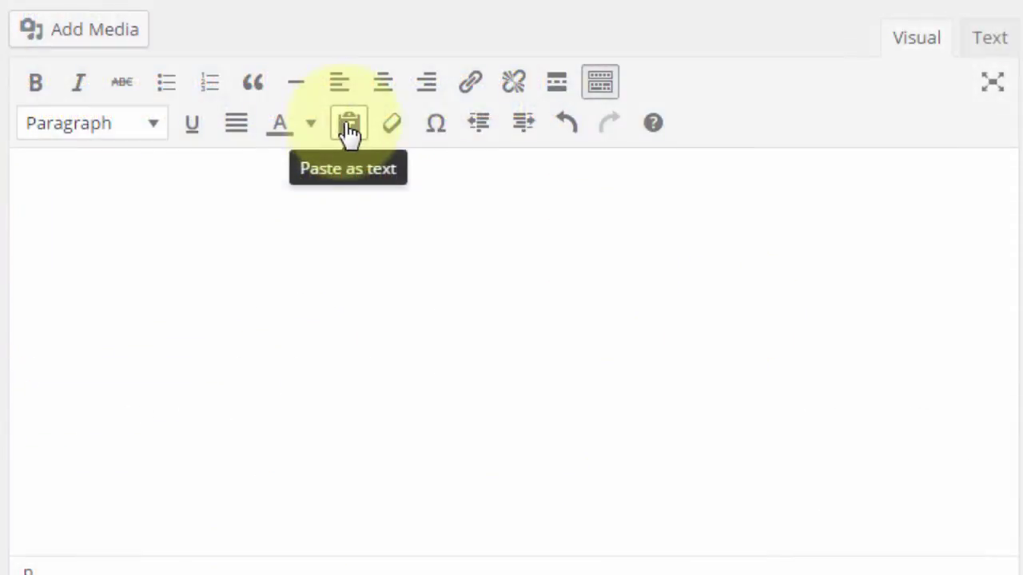
Step: Enable Paste as text and paste the three paragraphs into the page body as plain text
left_click(350, 128)
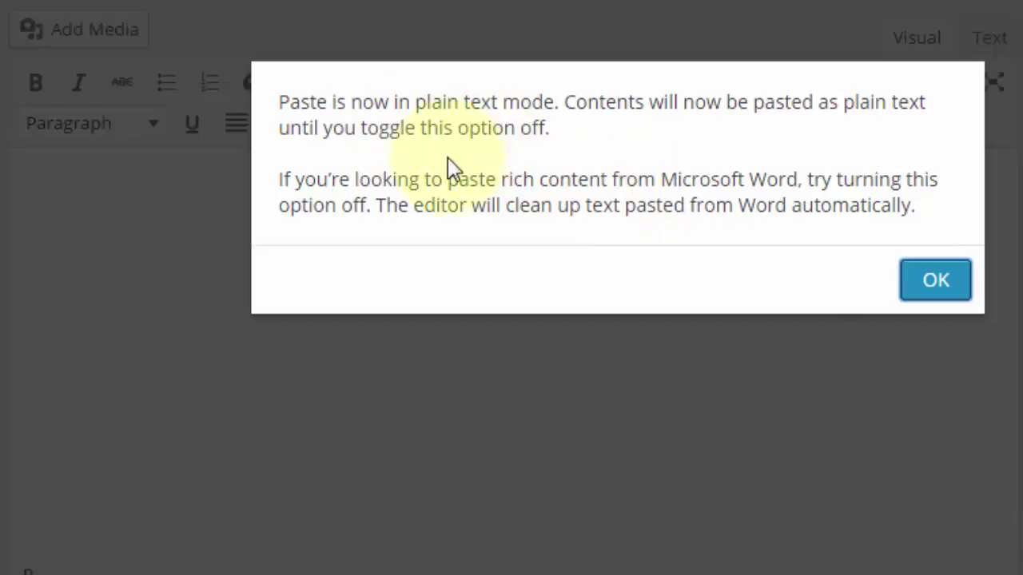
left_click(950, 291)
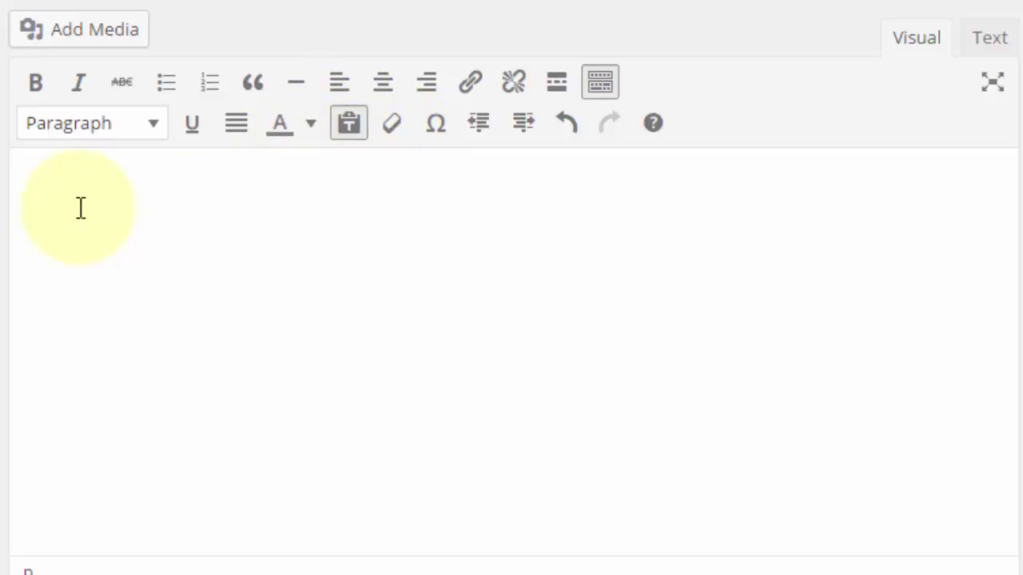
key("ctrl+v")
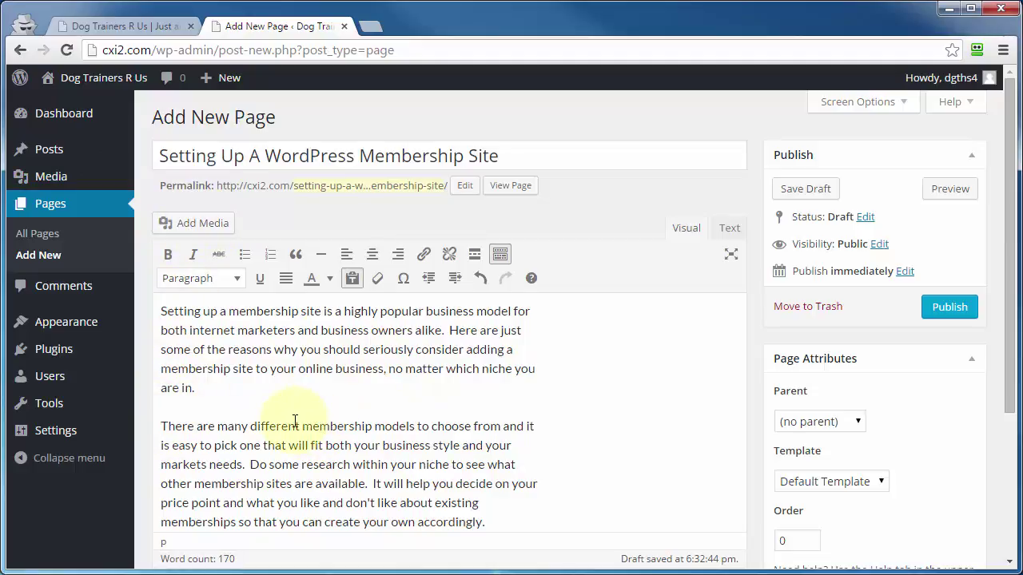
Step: Insert Working-hamster.jpg from the media library before the second paragraph and align the image left
left_click(180, 230)
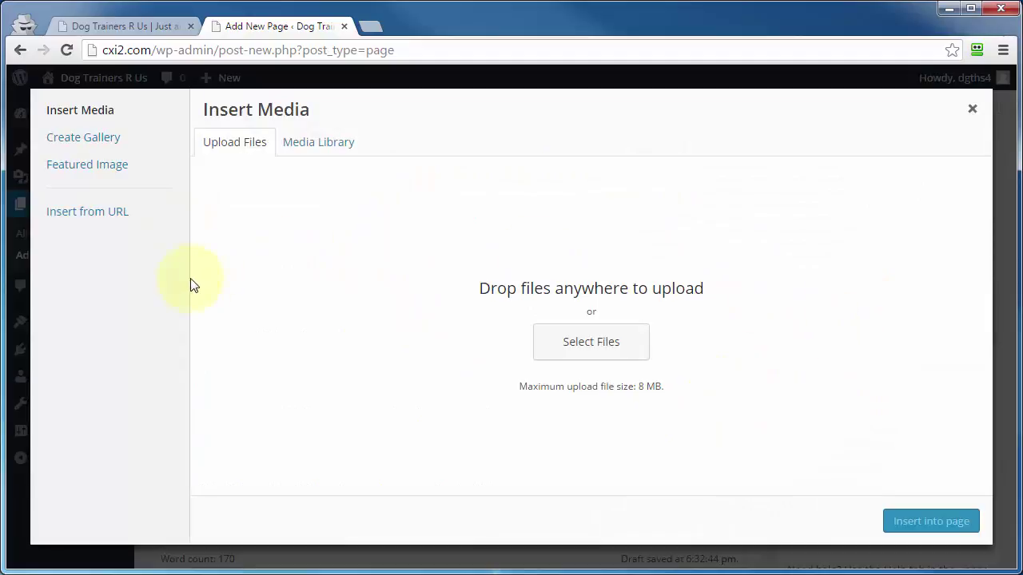
left_click(301, 151)
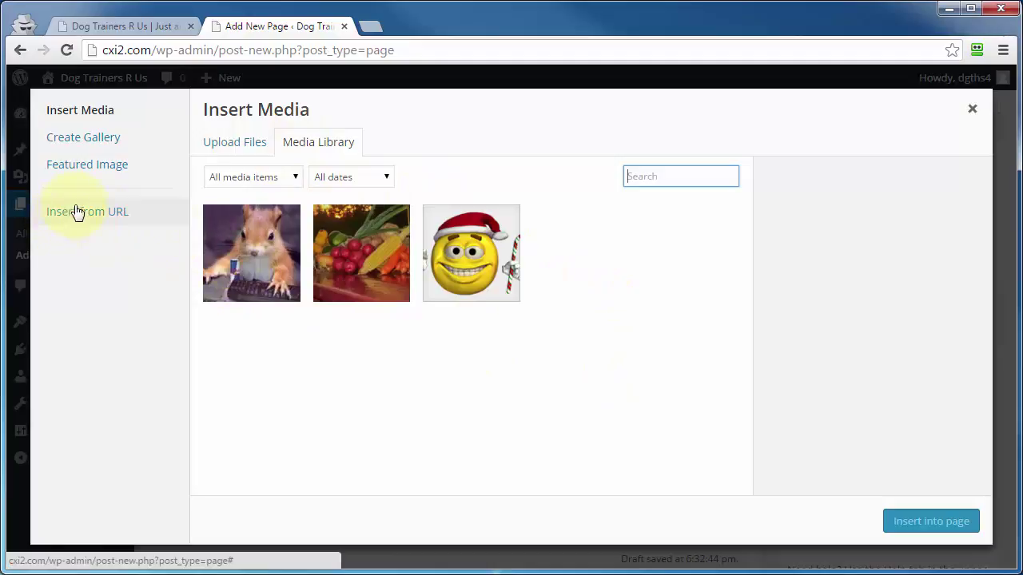
left_click(259, 256)
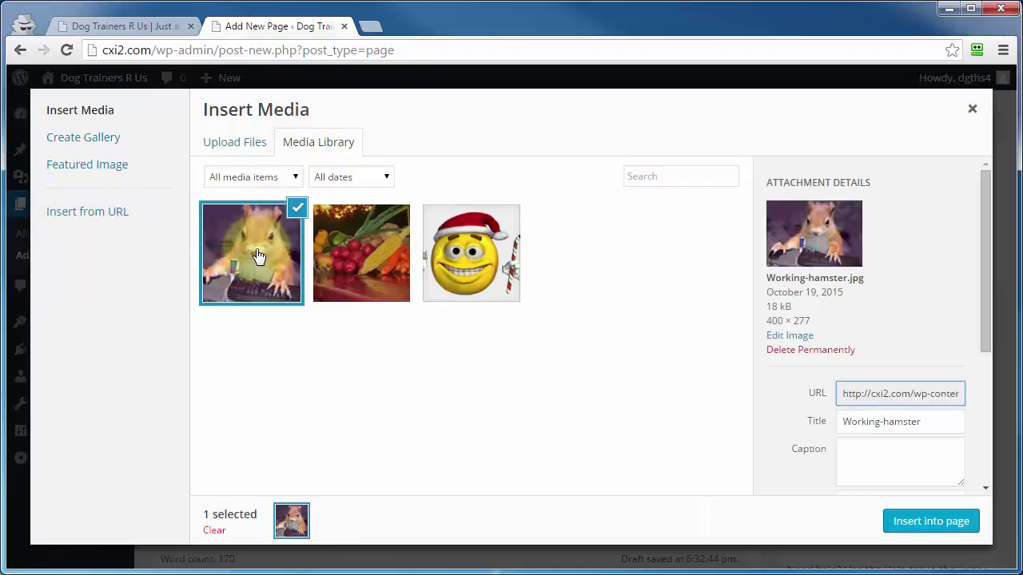
left_click(921, 529)
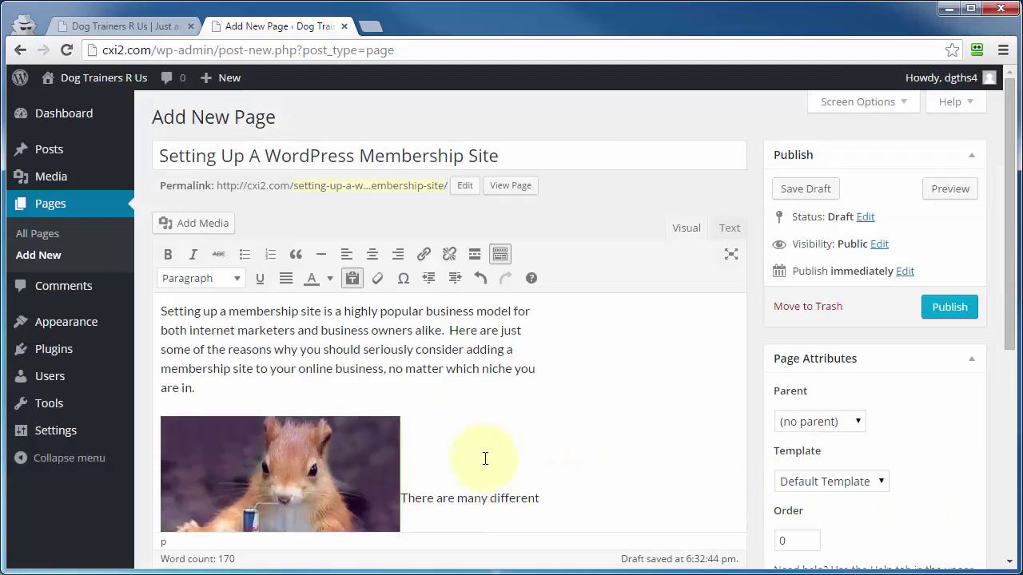
scroll(485, 459, "down", 1)
left_click(273, 389)
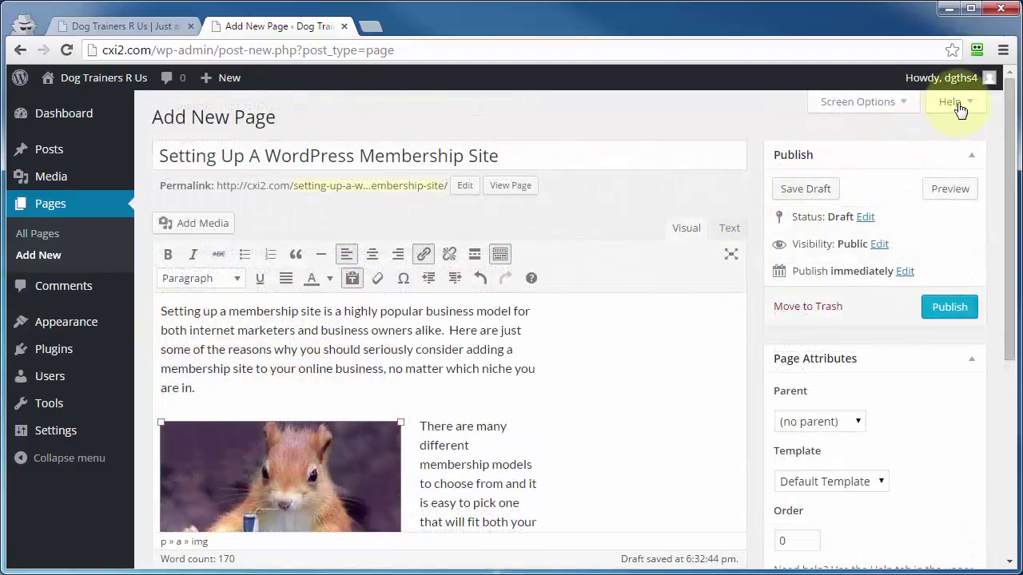
Step: View the page editor's help and open its screen options
left_click(960, 110)
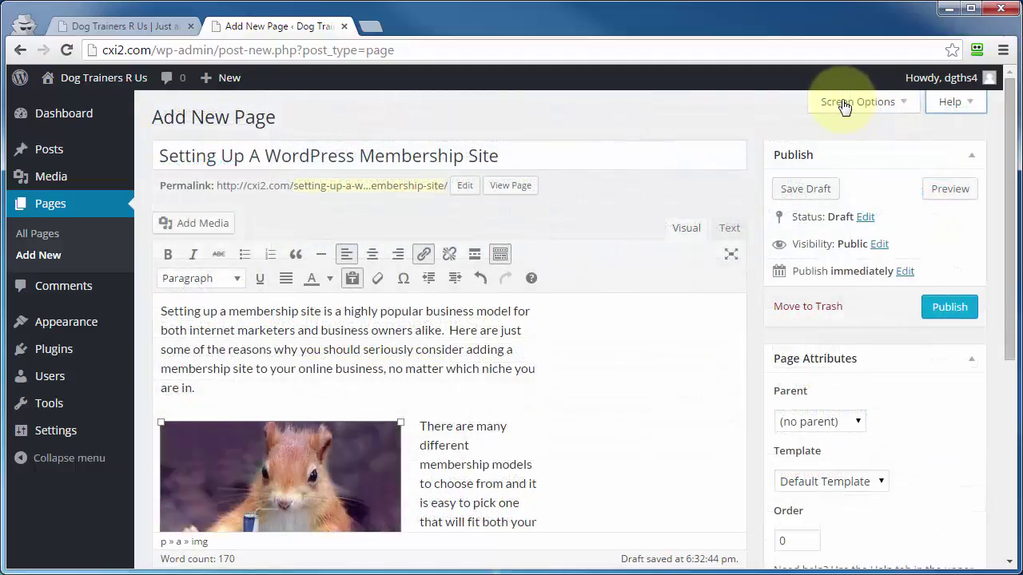
left_click(844, 103)
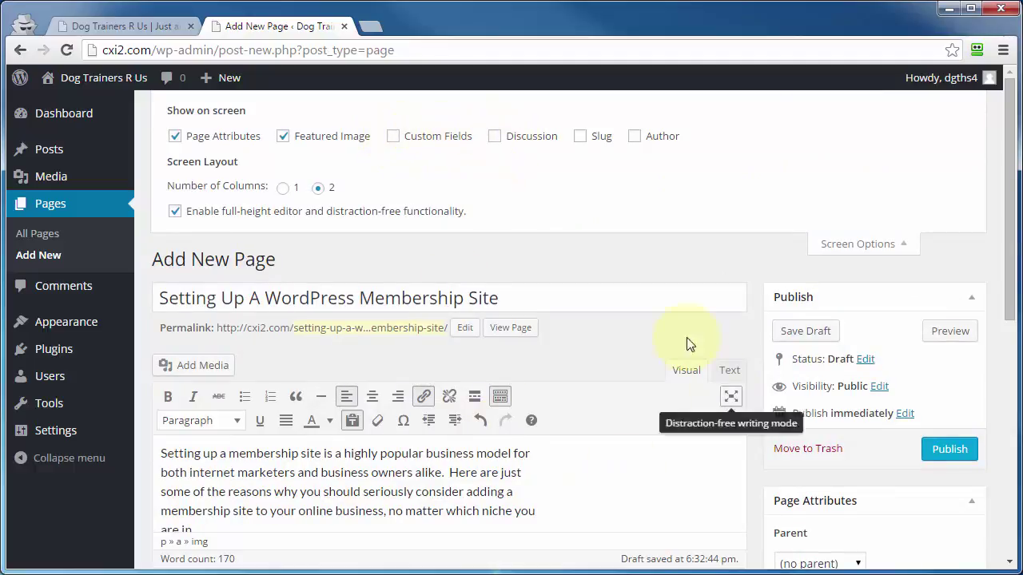
Step: Show the Discussion box on the page editing screen and look at it below the editor
left_click(495, 138)
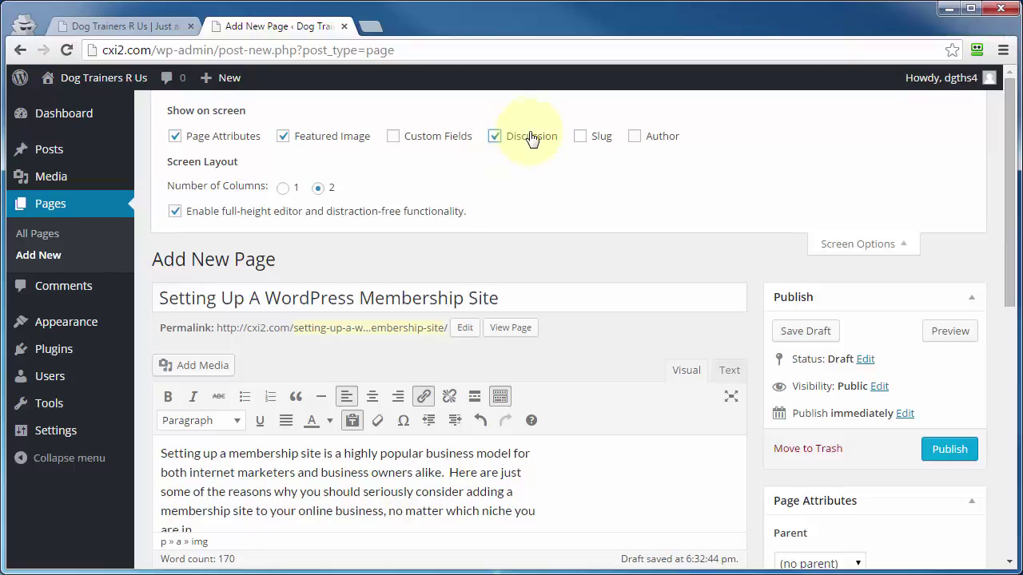
scroll(751, 392, "down", 2)
scroll(759, 399, "down", 3)
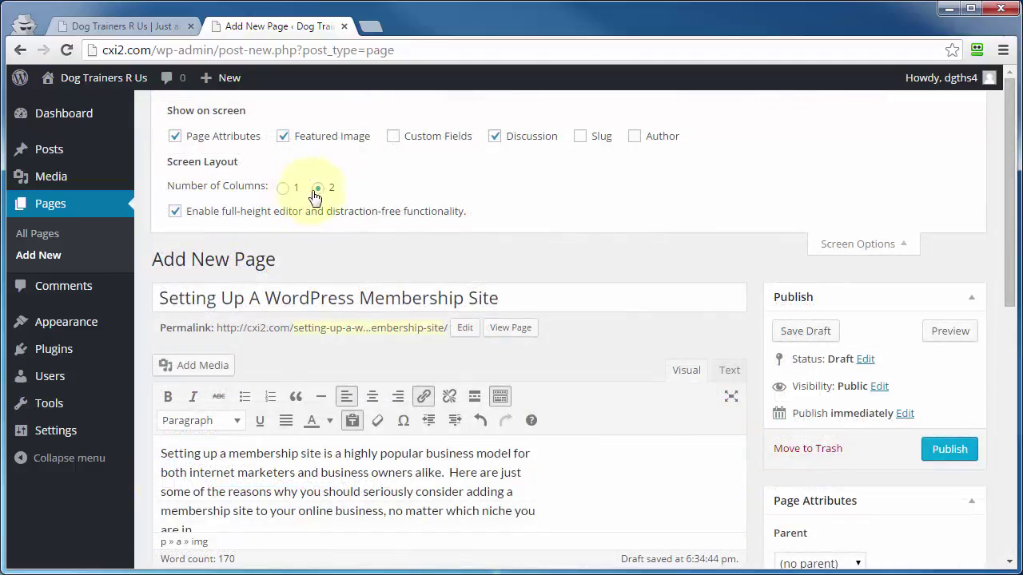
Step: Try the one-column screen layout, return to two columns, and look over the full-height editor
left_click(283, 188)
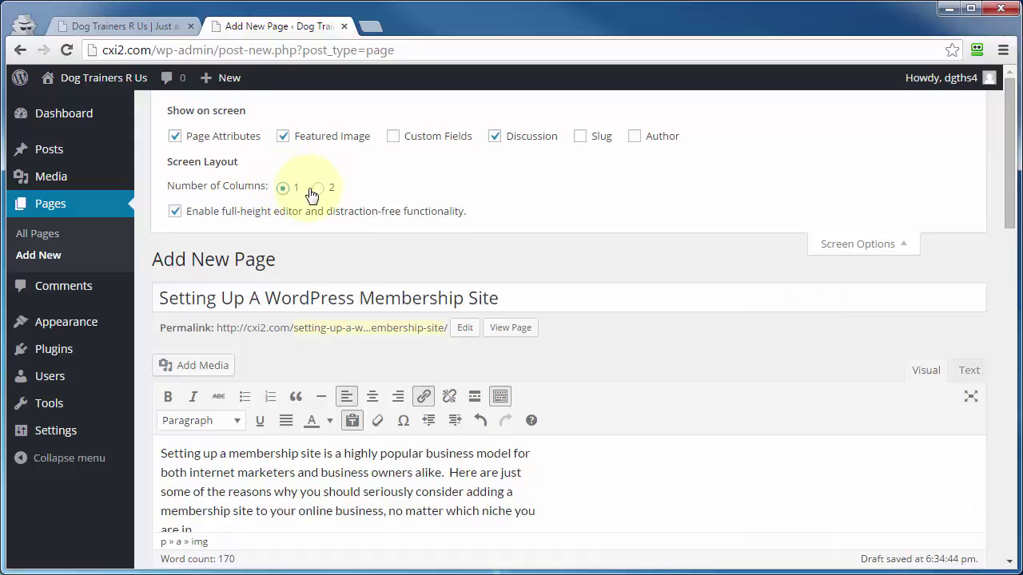
left_click(317, 190)
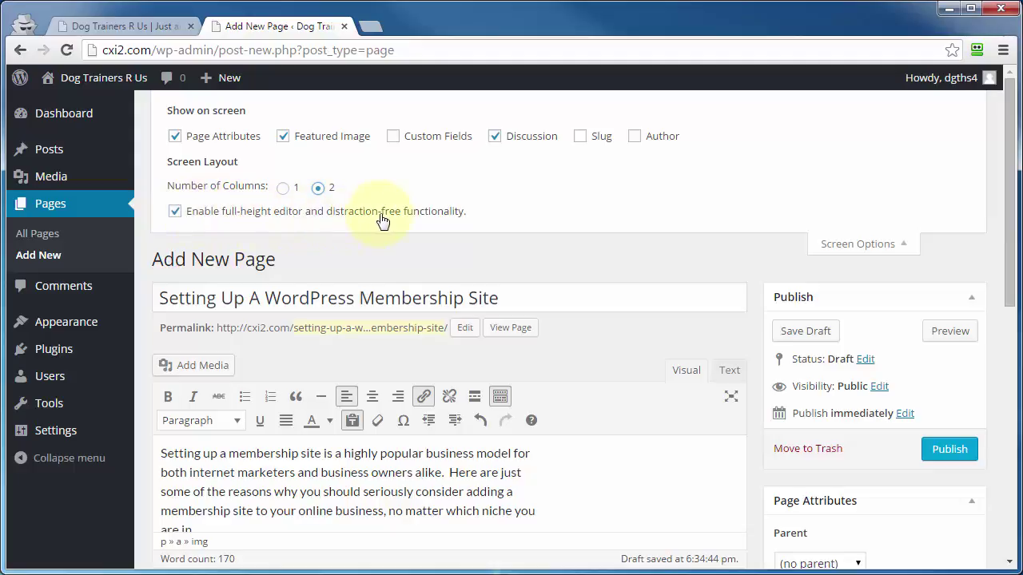
scroll(756, 478, "down", 2)
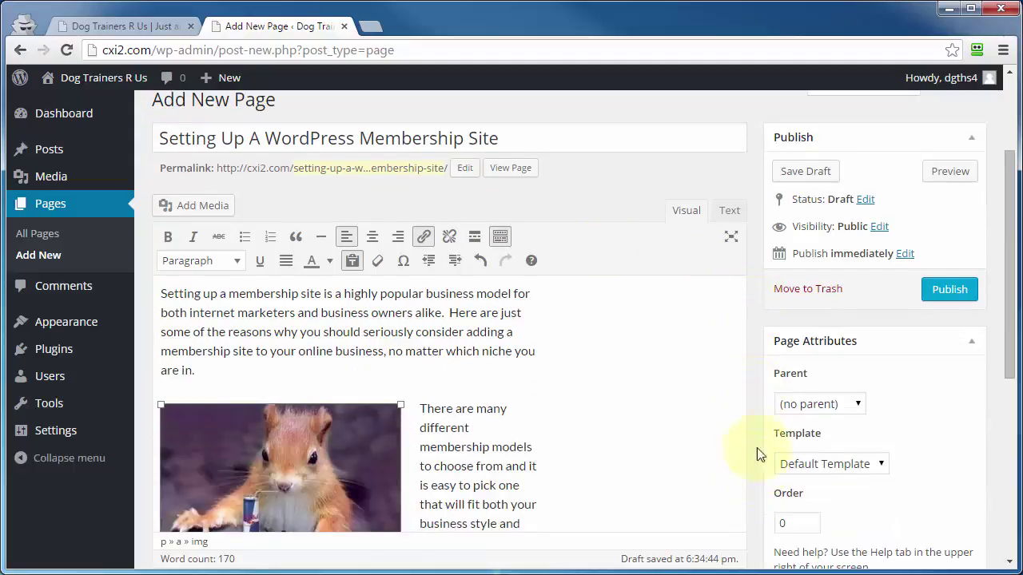
scroll(751, 399, "down", 5)
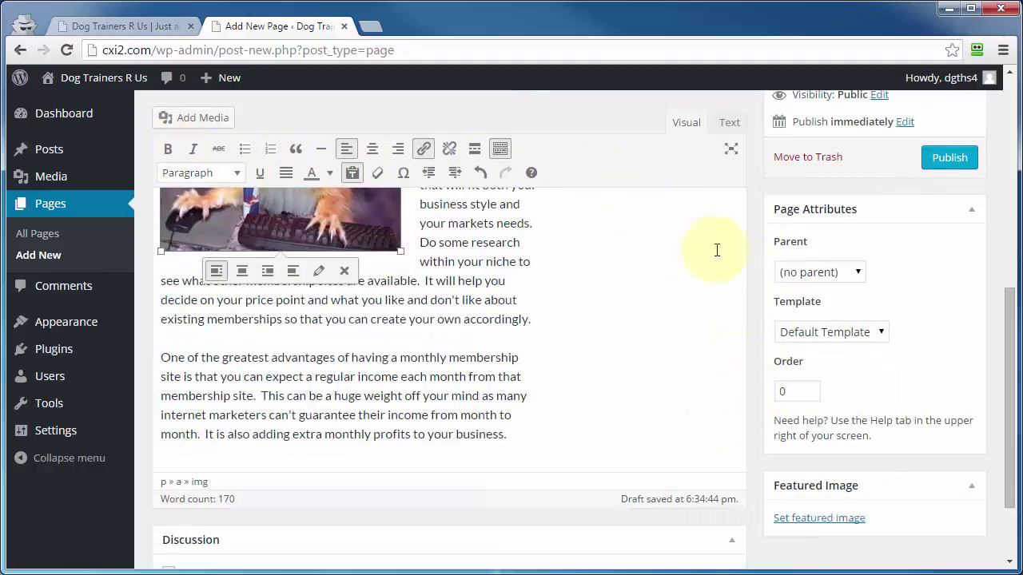
scroll(751, 367, "up", 10)
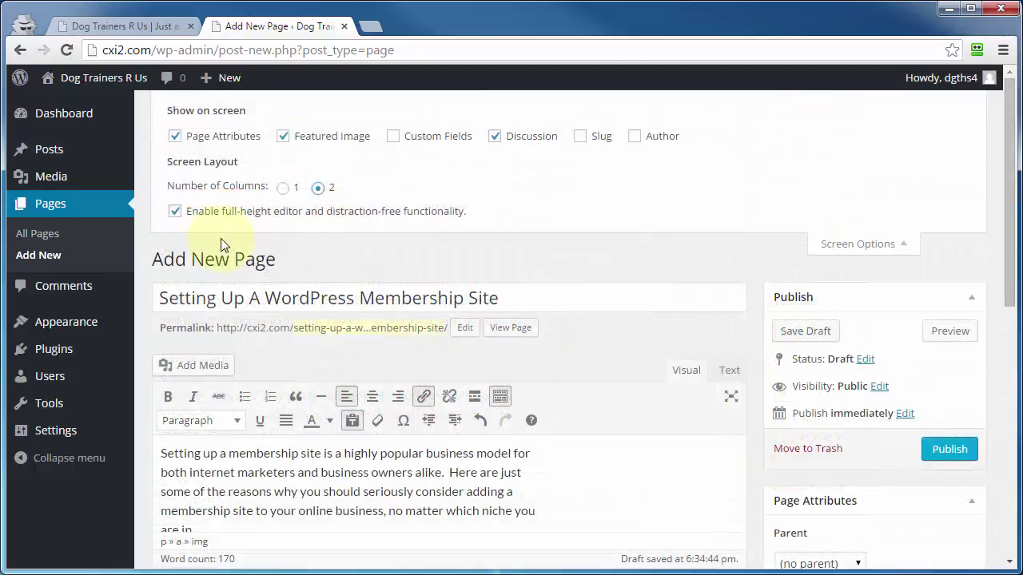
Step: Try the editor with full-height and distraction-free functionality disabled, and turn that functionality back on
left_click(176, 213)
scroll(714, 326, "down", 2)
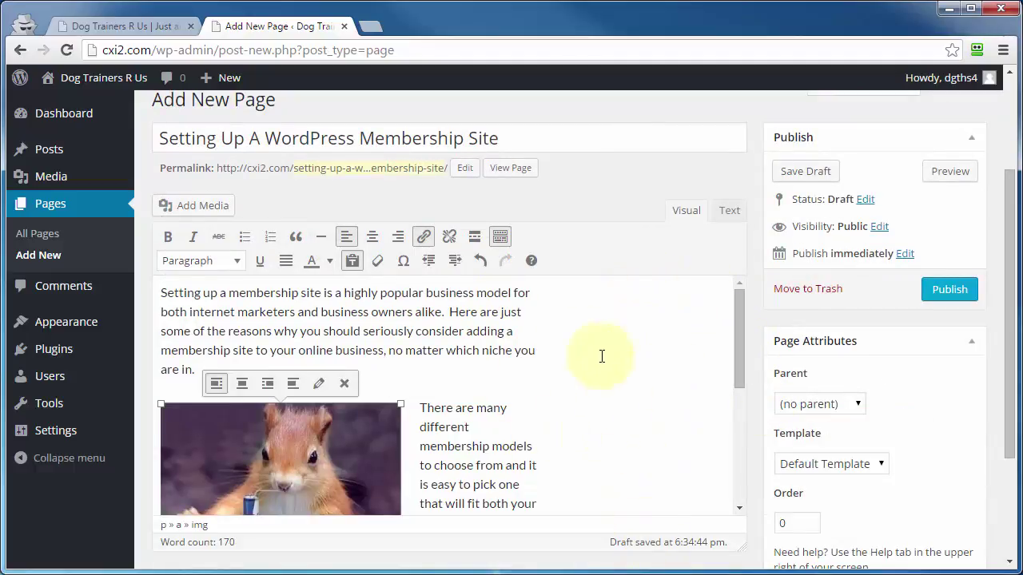
left_click_drag(736, 366, 741, 289)
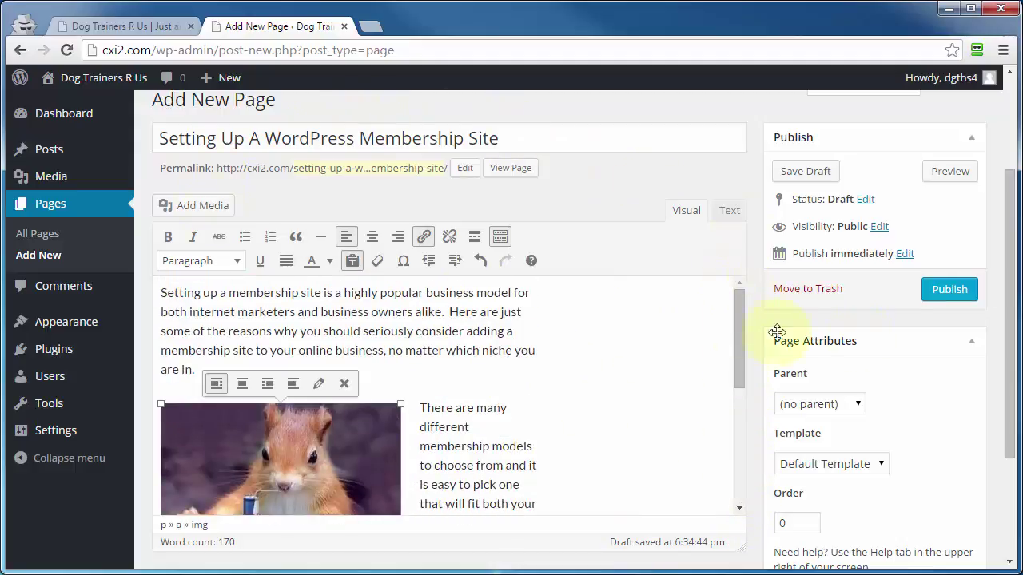
scroll(767, 436, "down", 3)
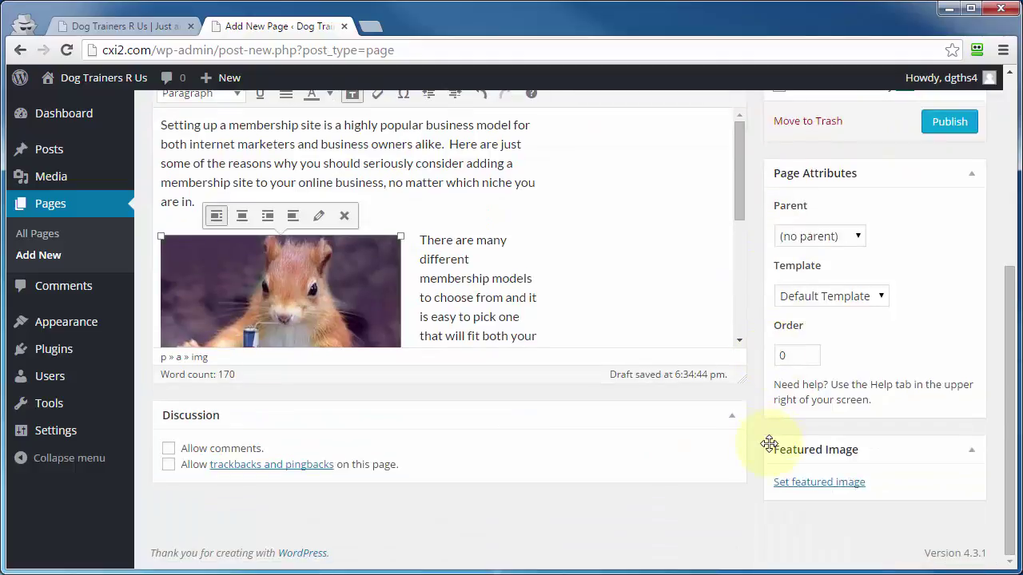
scroll(765, 473, "up", 5)
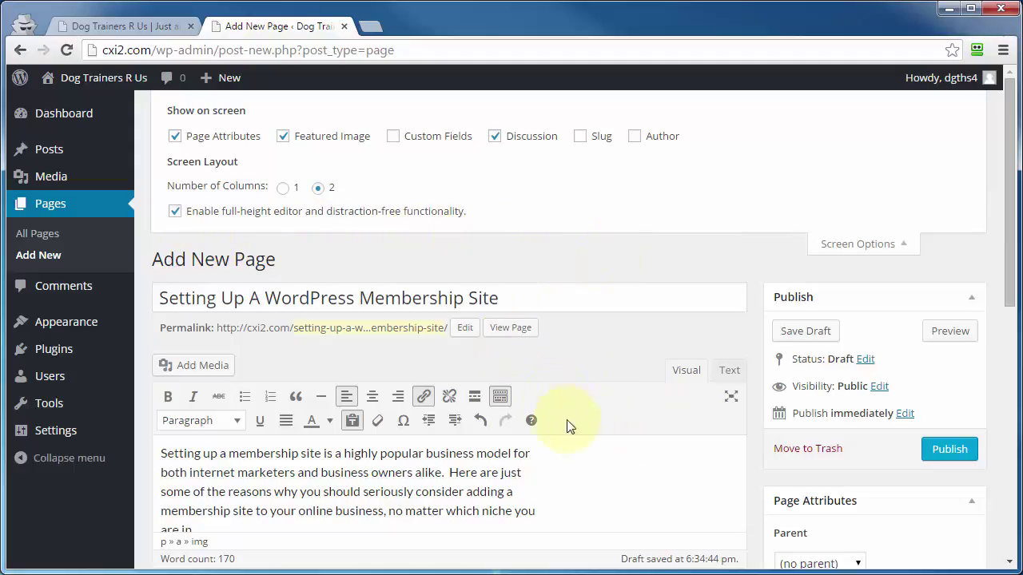
Step: Add an empty line after the first paragraph in distraction-free writing mode, leave that mode and close the screen options
left_click(732, 397)
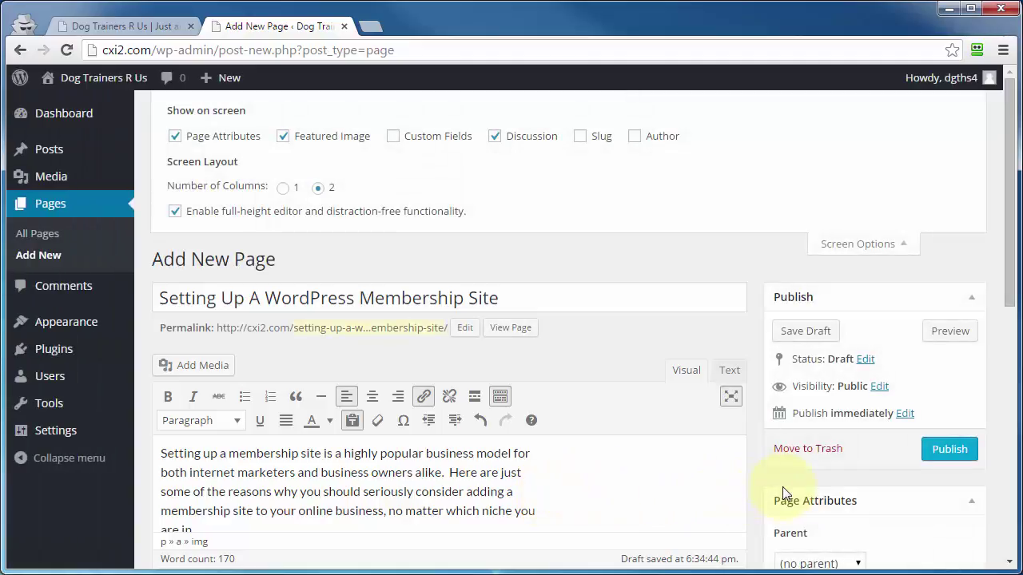
scroll(579, 416, "down", 3)
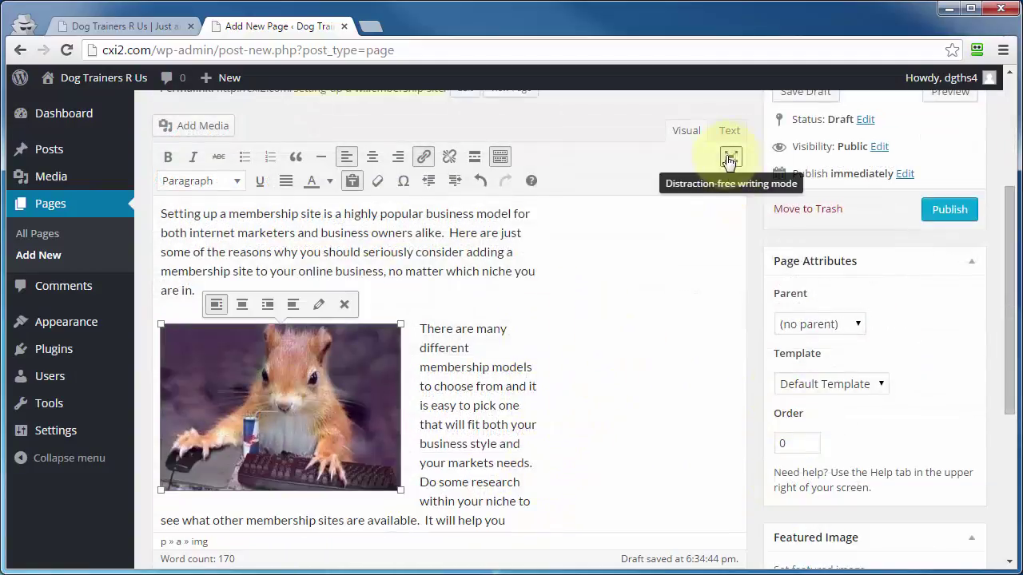
left_click(455, 300)
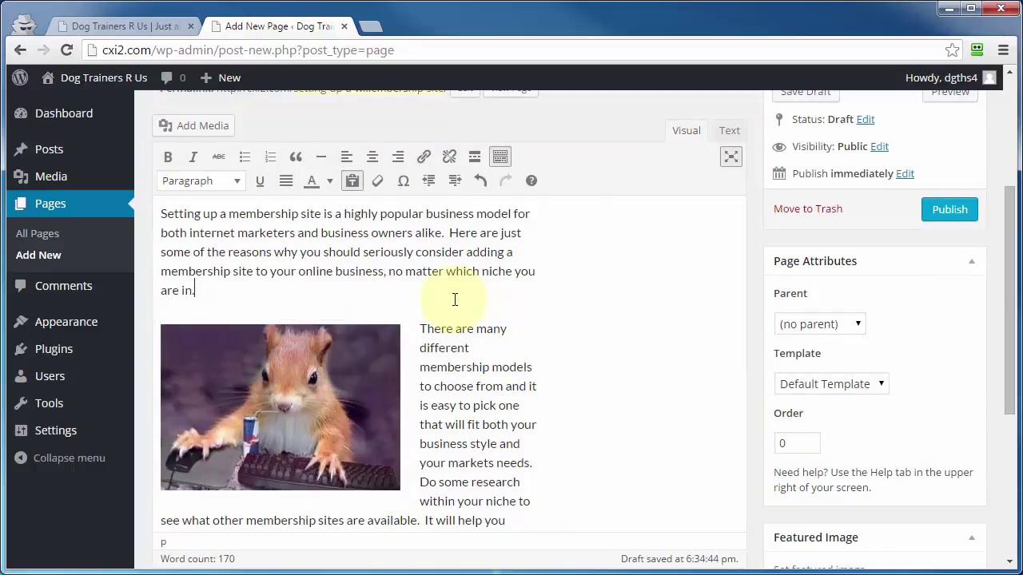
key("Return")
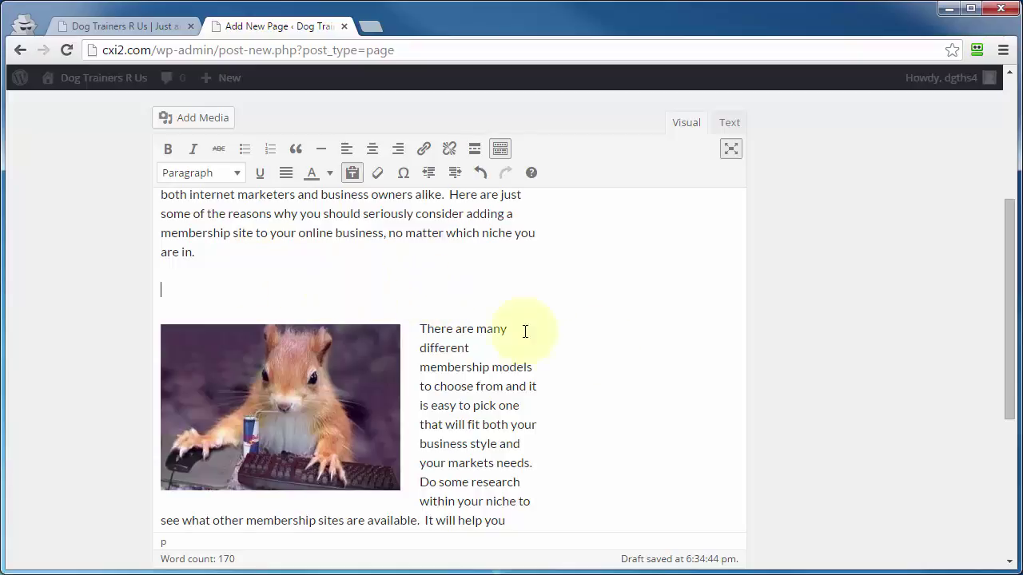
left_click(730, 149)
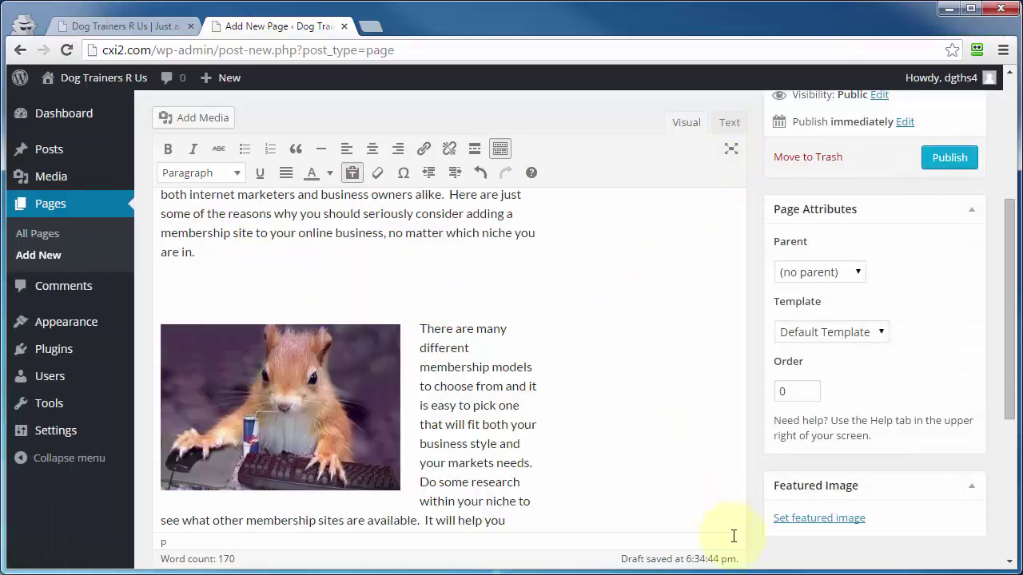
scroll(741, 552, "up", 4)
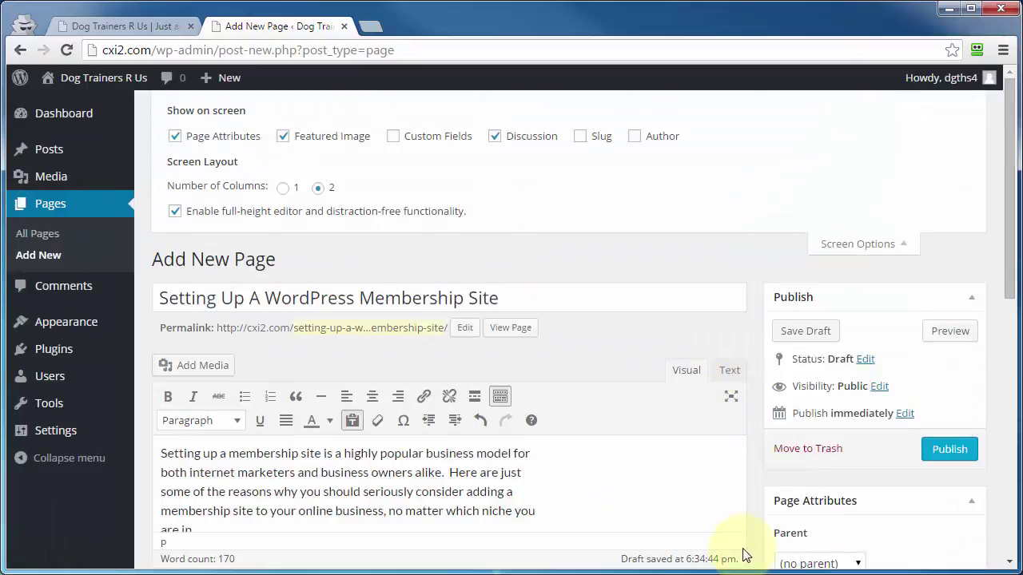
left_click(868, 244)
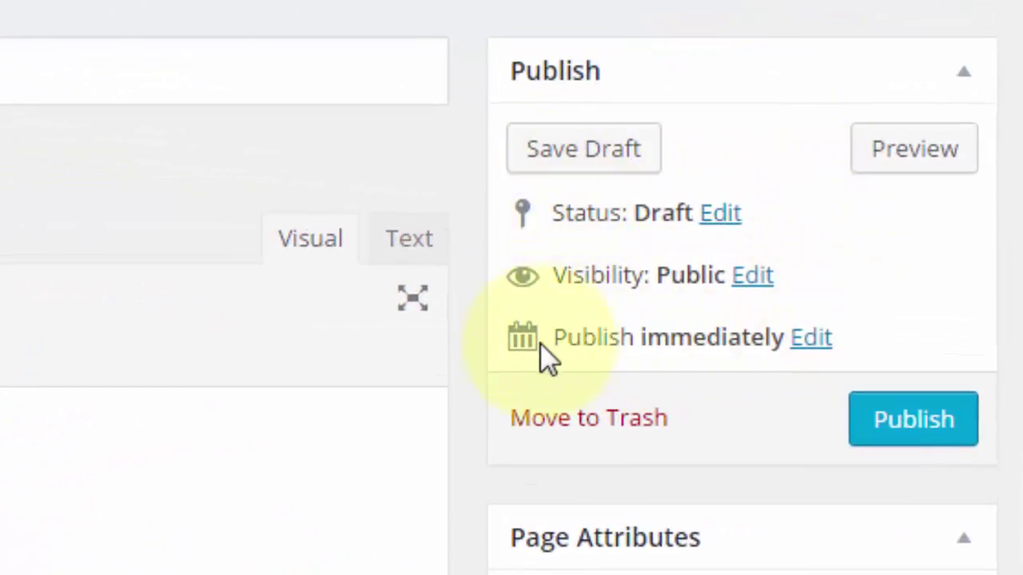
Step: Schedule the page's publication for Oct 20, 2015
left_click(813, 342)
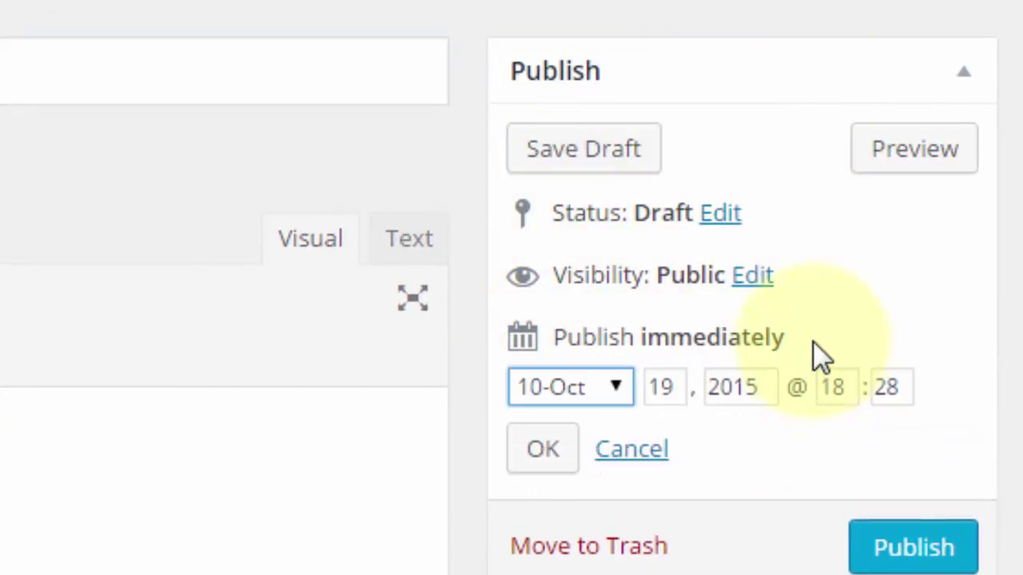
left_click_drag(655, 386, 676, 385)
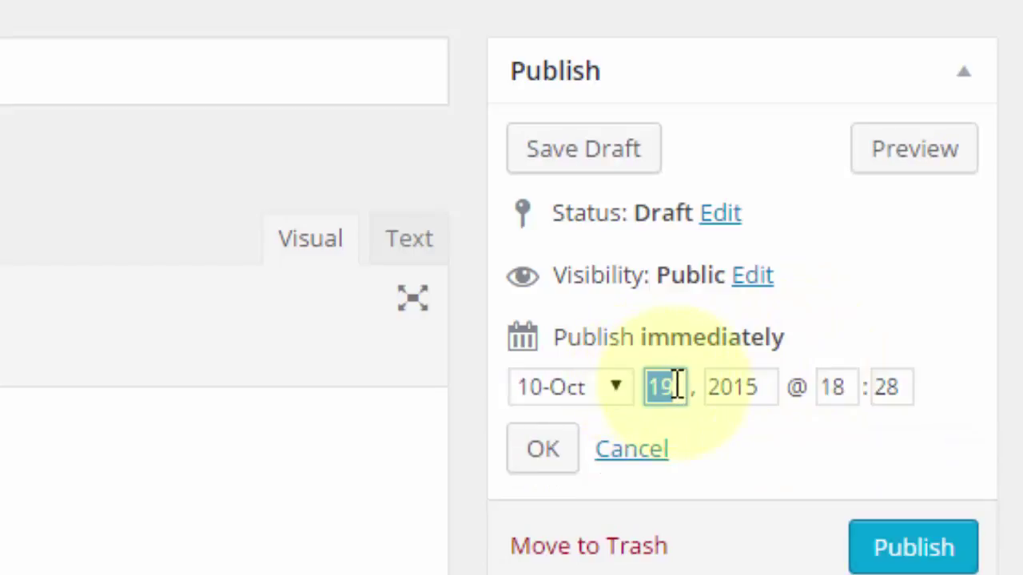
type("20")
left_click(534, 447)
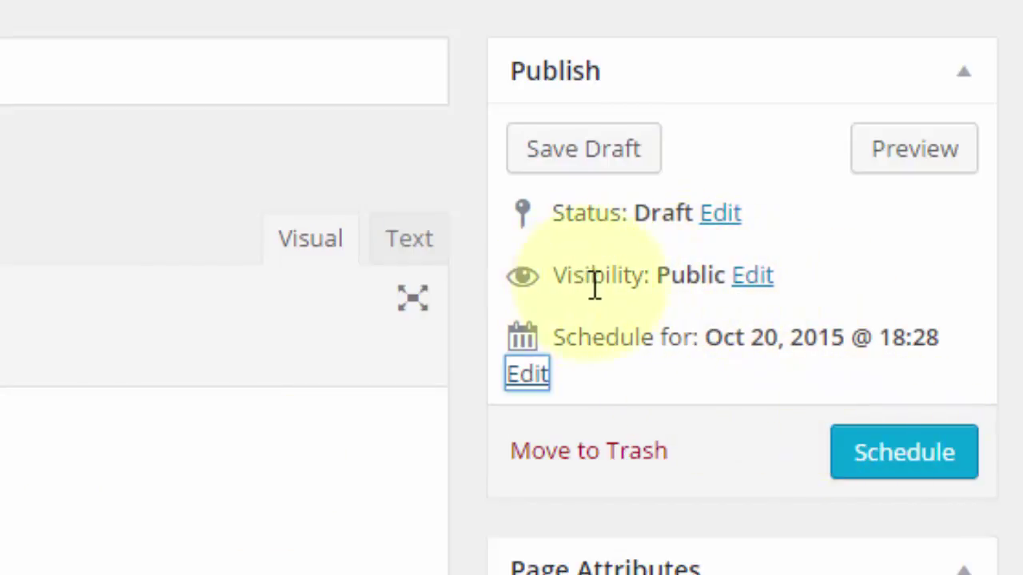
Step: Try the Private and Public visibility options for the page and cancel the visibility change
left_click(752, 278)
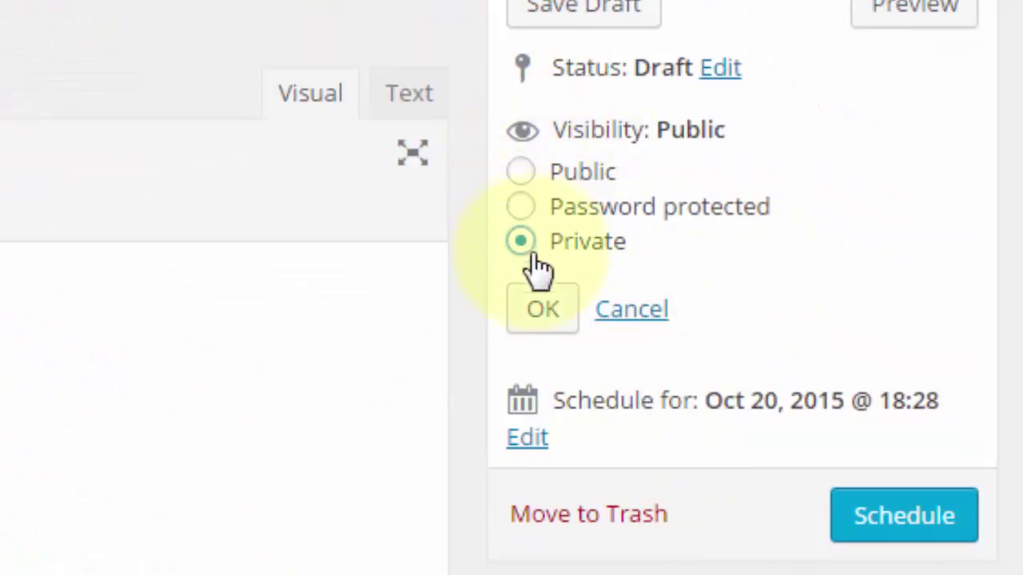
left_click(521, 176)
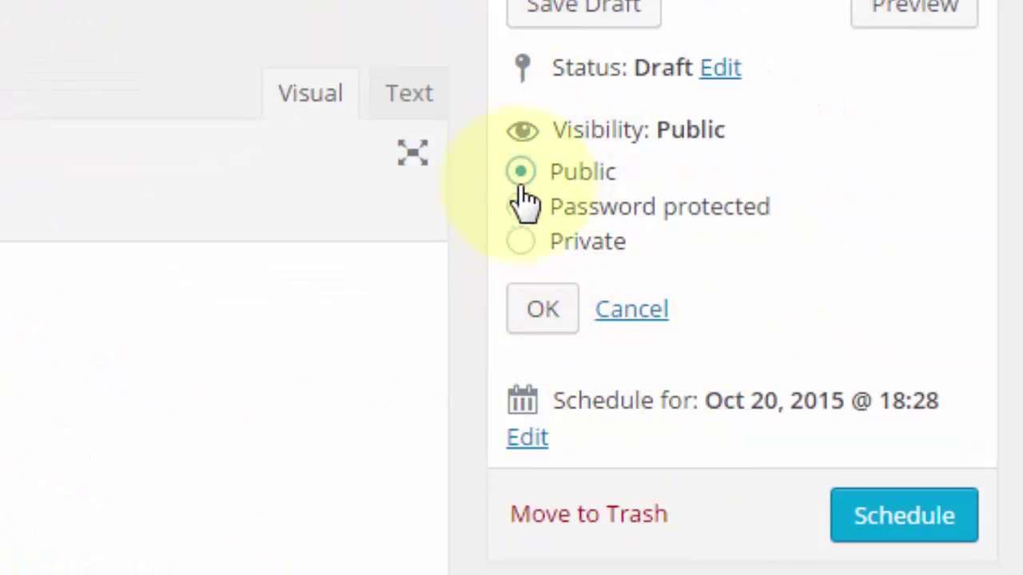
left_click(622, 314)
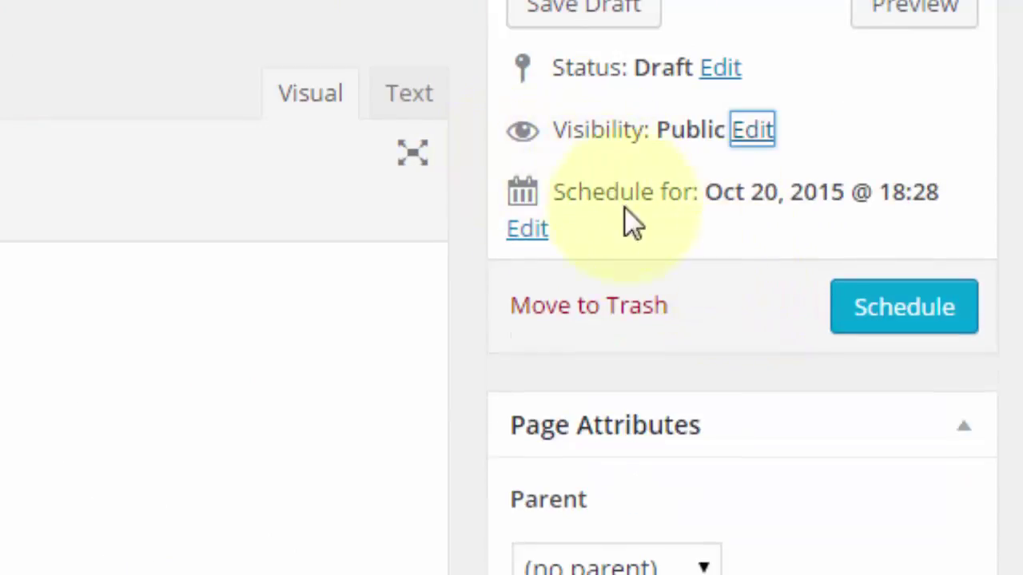
Step: Set the day of the scheduled publication date back to 19
left_click(534, 229)
double_click(662, 242)
type("19")
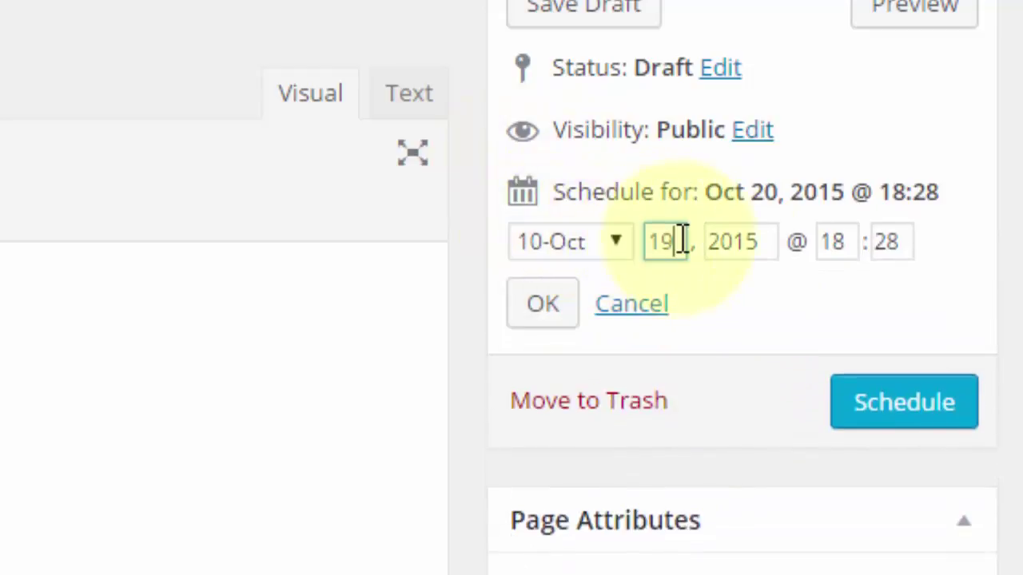
left_click(540, 310)
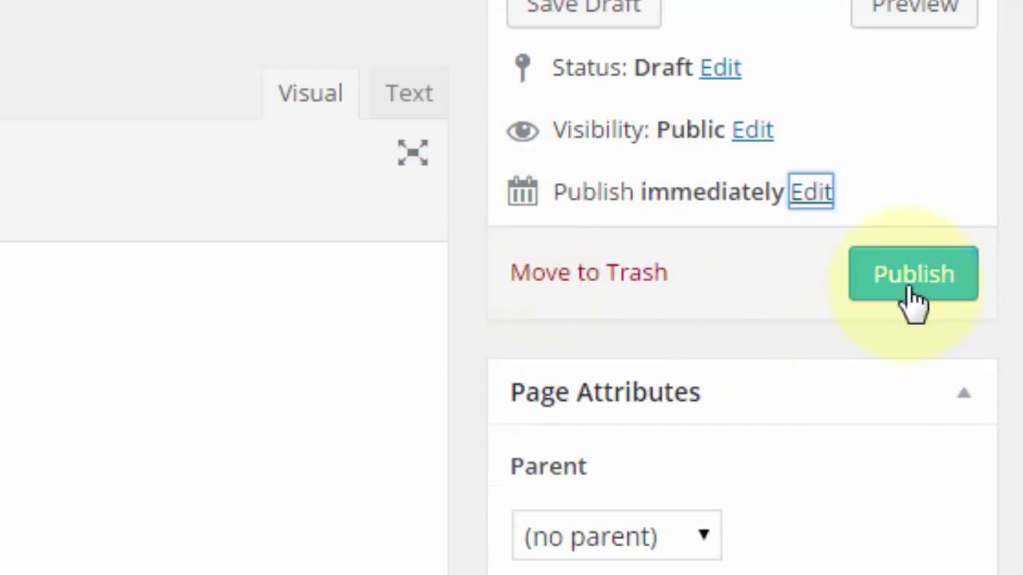
Step: Examine the page attributes and the available page templates without choosing a different one
scroll(858, 442, "down", 3)
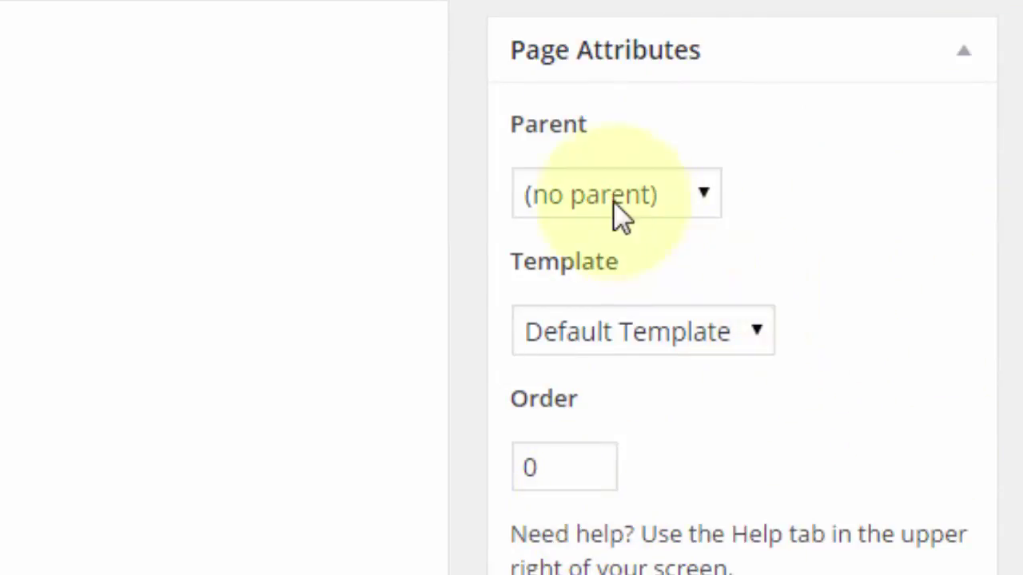
left_click(567, 345)
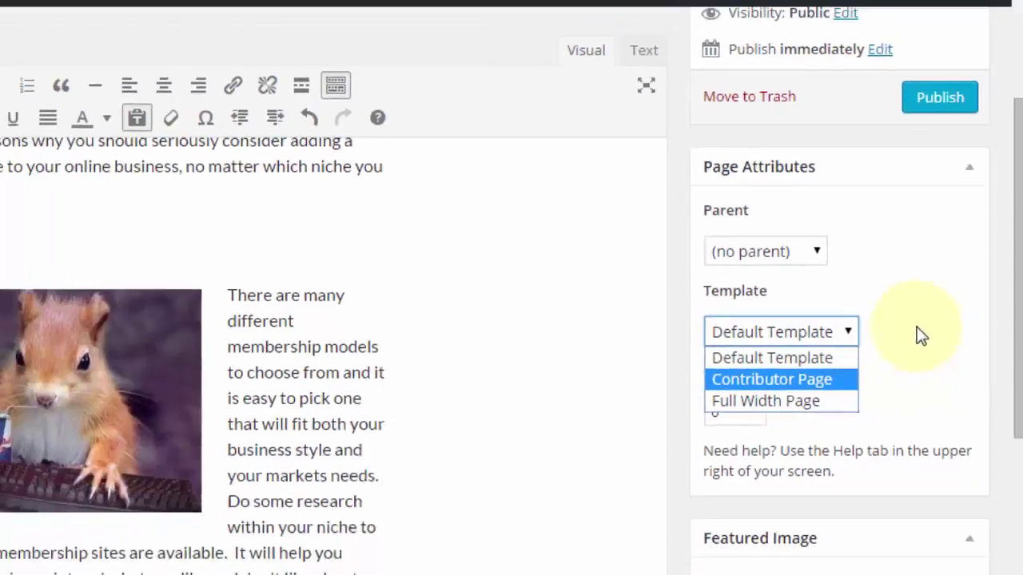
left_click(882, 323)
Step: Move the Featured Image box above Page Attributes and publish the page
scroll(764, 490, "down", 2)
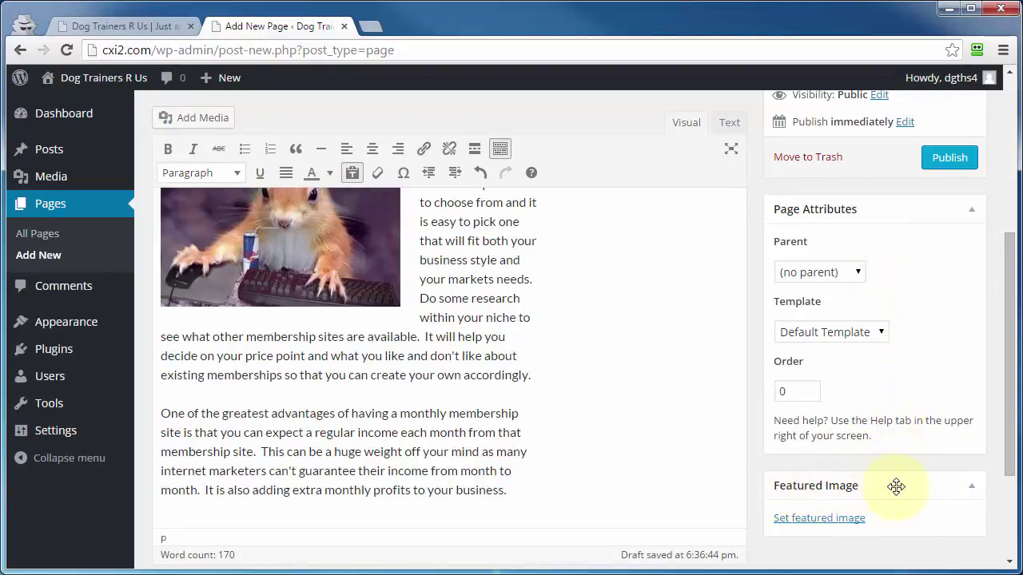
left_click_drag(896, 487, 876, 207)
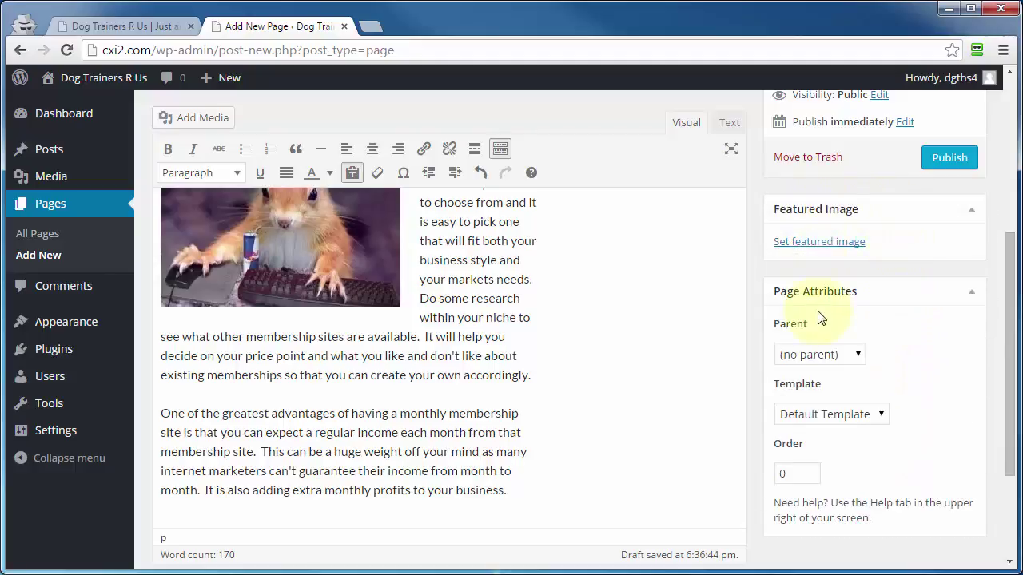
scroll(823, 343, "up", 5)
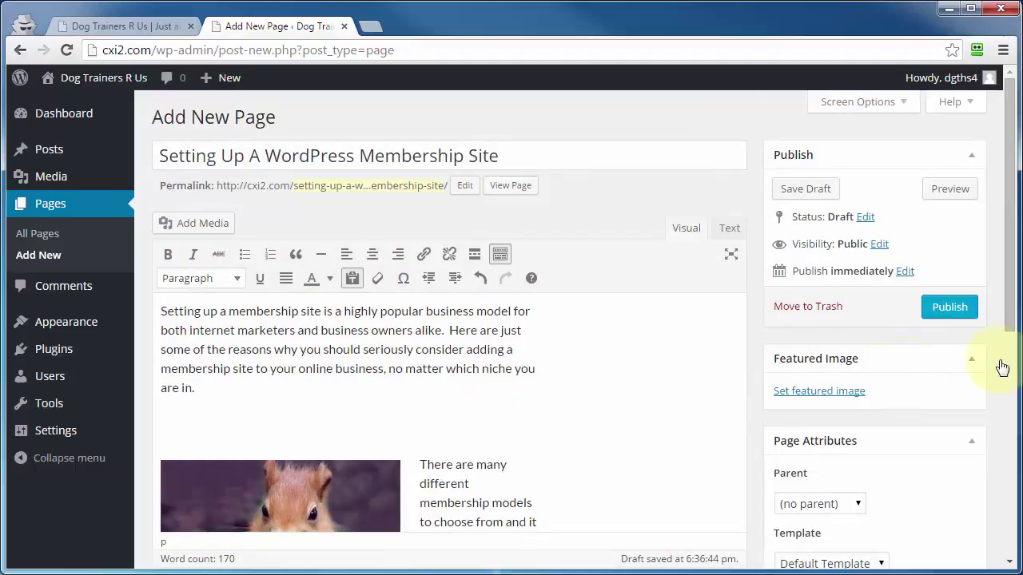
left_click(946, 308)
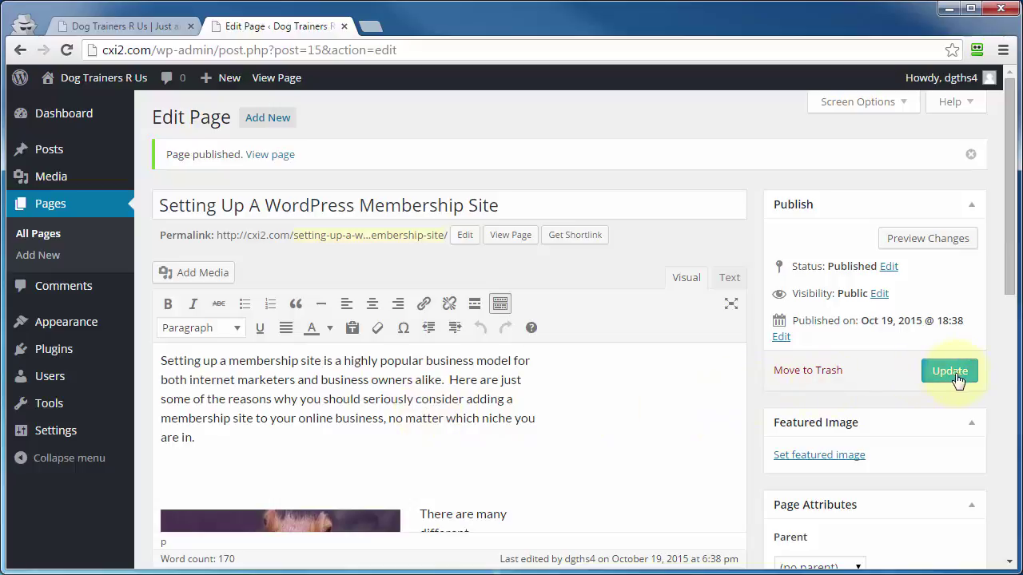
Step: Check the published page's shortlink, dismiss it, and view the live page
left_click(577, 236)
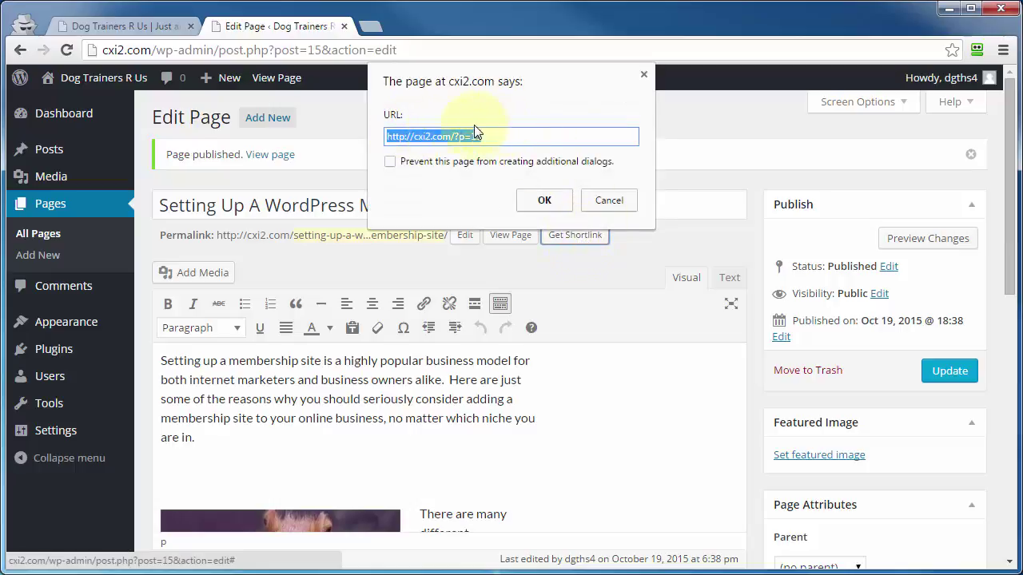
left_click(607, 201)
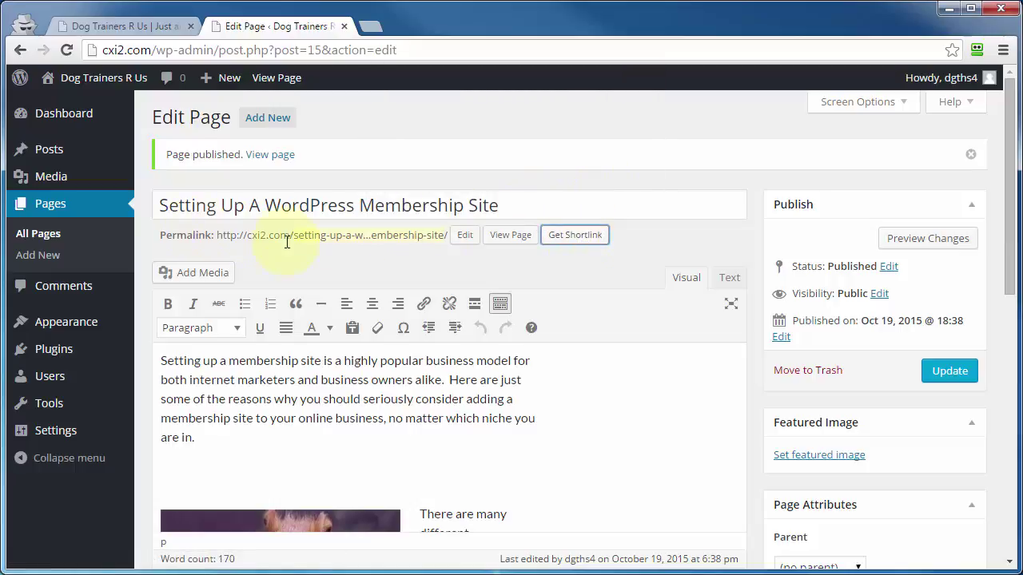
left_click(512, 237)
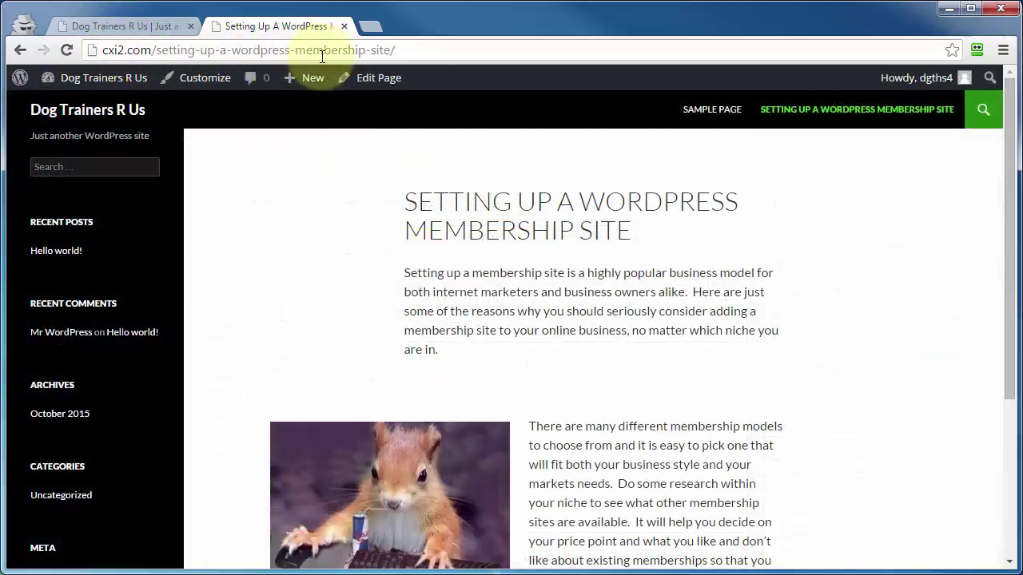